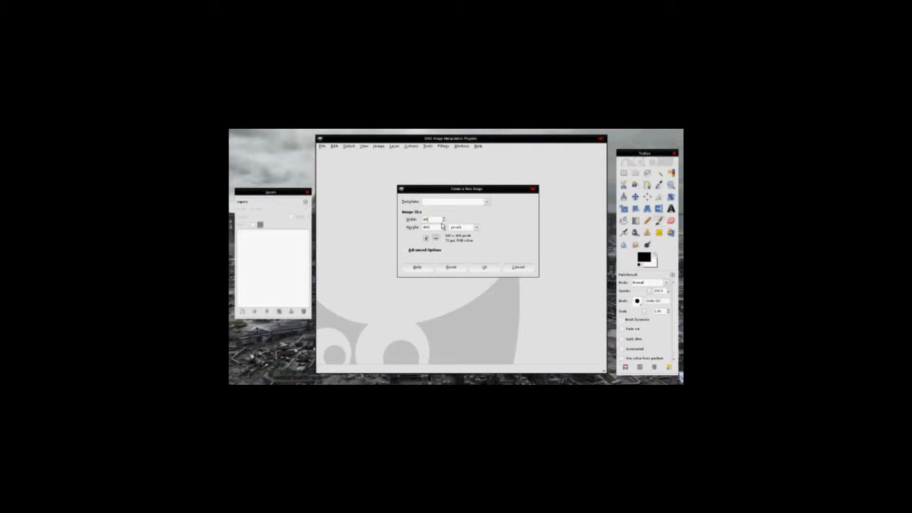
# Step: Create a blank 400×400 canvas and set the view to 100% zoom
pyautogui.click(485, 267)
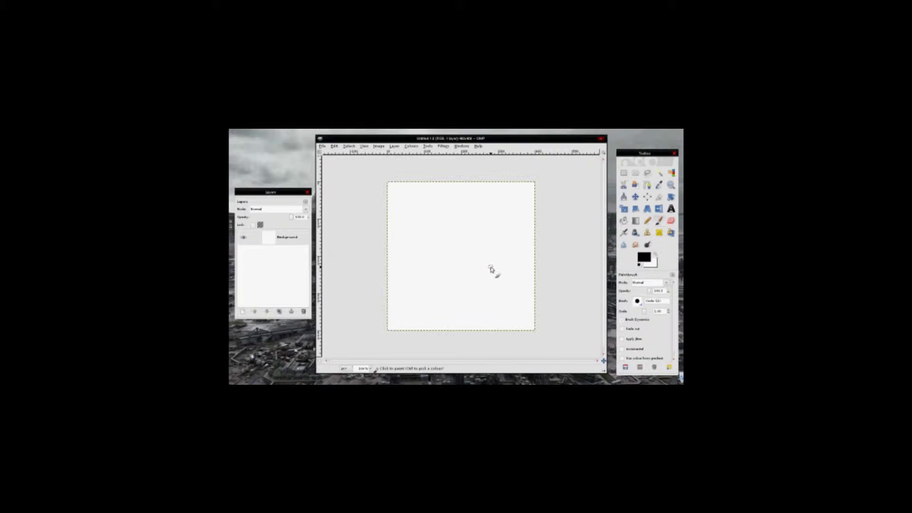
pyautogui.press('-')
pyautogui.press('1')
# Step: Draw a closed black leaf-shaped petal outline with a small pencil tip in the upper right
pyautogui.press('n')
pyautogui.moveTo(643, 314); pyautogui.dragTo(641, 313)
pyautogui.click(455, 234)
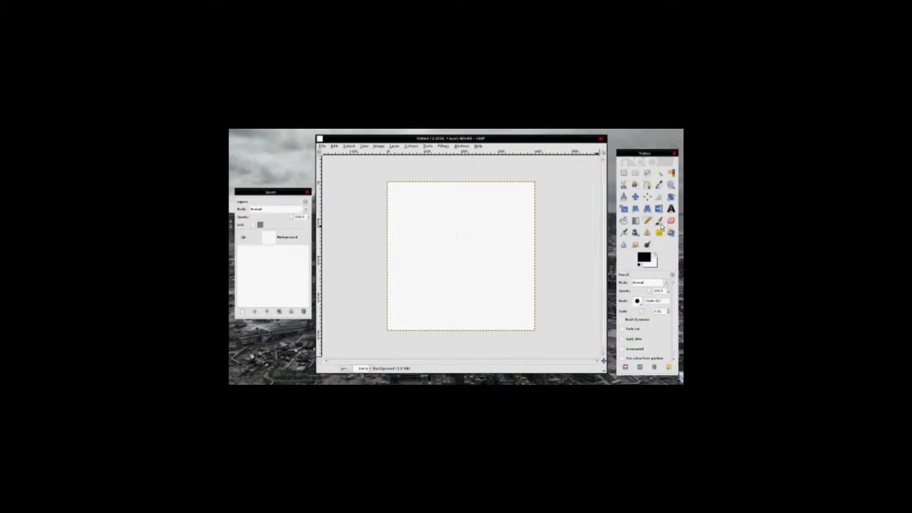
pyautogui.moveTo(642, 311); pyautogui.dragTo(640, 312)
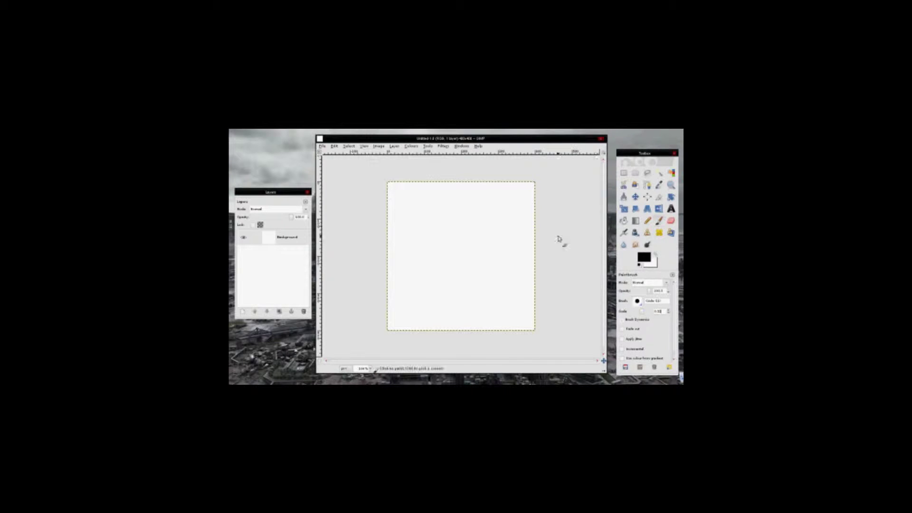
pyautogui.press('shift')
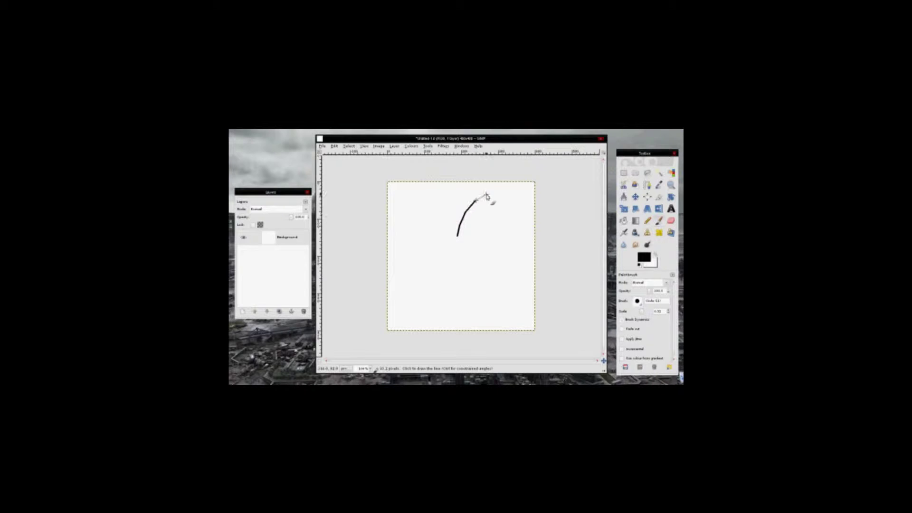
pyautogui.moveTo(505, 213)
pyautogui.mouseDown()
pyautogui.moveTo(489, 243)
pyautogui.moveTo(472, 252)
pyautogui.moveTo(468, 244)
pyautogui.moveTo(480, 265)
pyautogui.mouseUp()
pyautogui.press('3')
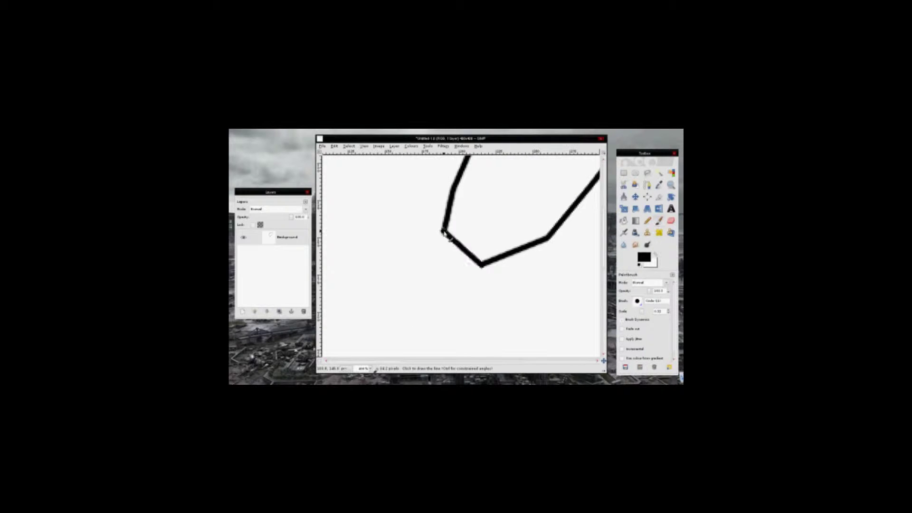
pyautogui.press('-')
pyautogui.press('-')
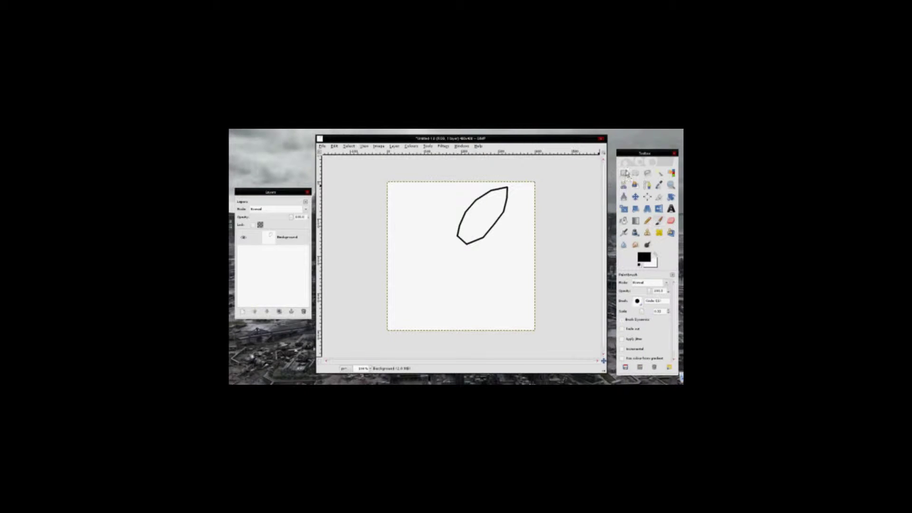
# Step: Select the petal outline by colour and copy it onto its own new layer
pyautogui.click(670, 173)
pyautogui.click(519, 227)
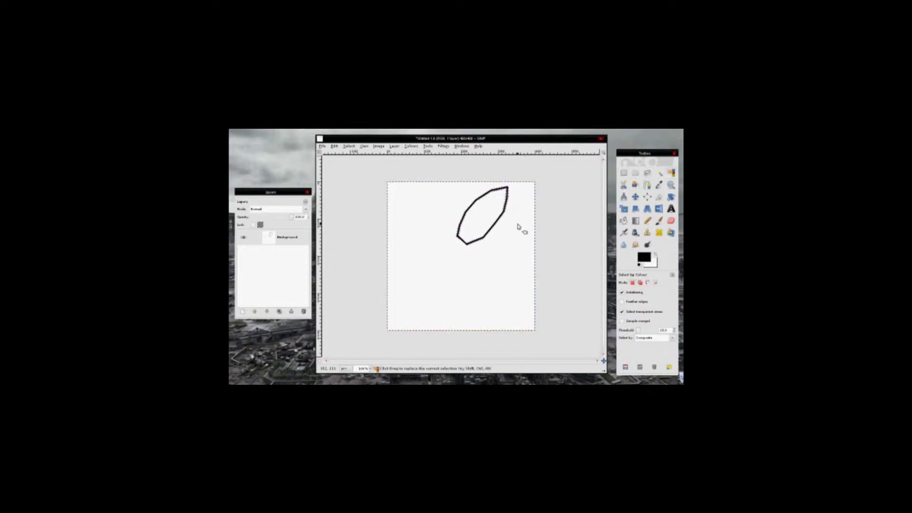
pyautogui.click(348, 146)
pyautogui.click(361, 175)
pyautogui.click(334, 146)
pyautogui.click(347, 210)
pyautogui.hotkey('ctrl', 'v')
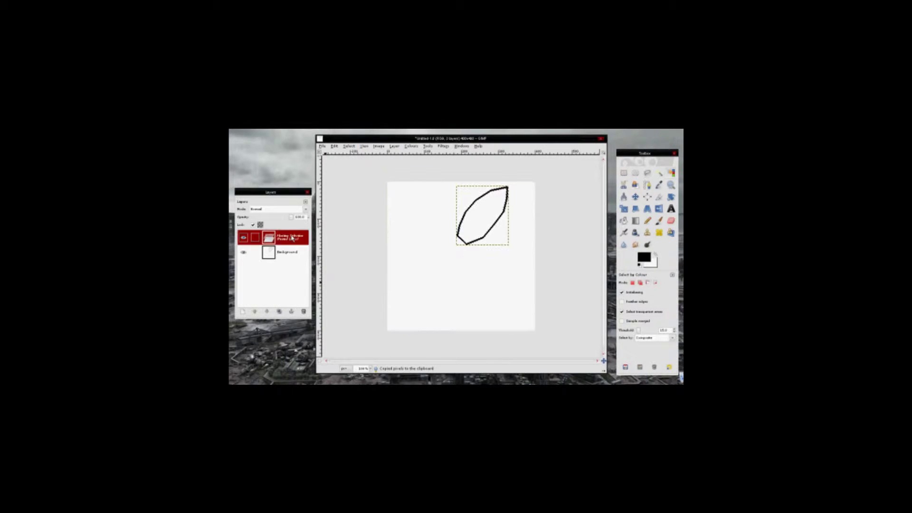
pyautogui.hotkey('ctrl', 'h')
# Step: Paste another petal copy, mirror it horizontally, and move it left beside the original
pyautogui.keyDown('shift'); pyautogui.click(242, 311); pyautogui.keyUp('shift')
pyautogui.click(659, 221)
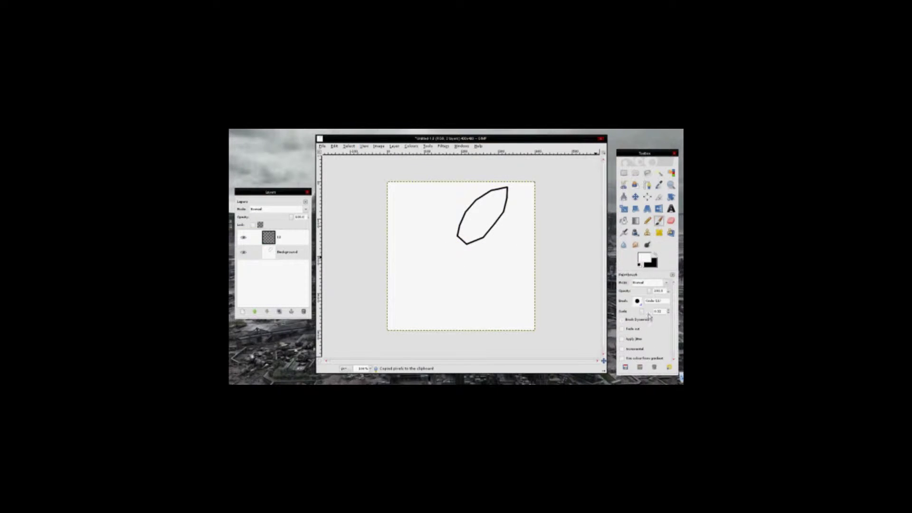
pyautogui.click(286, 249)
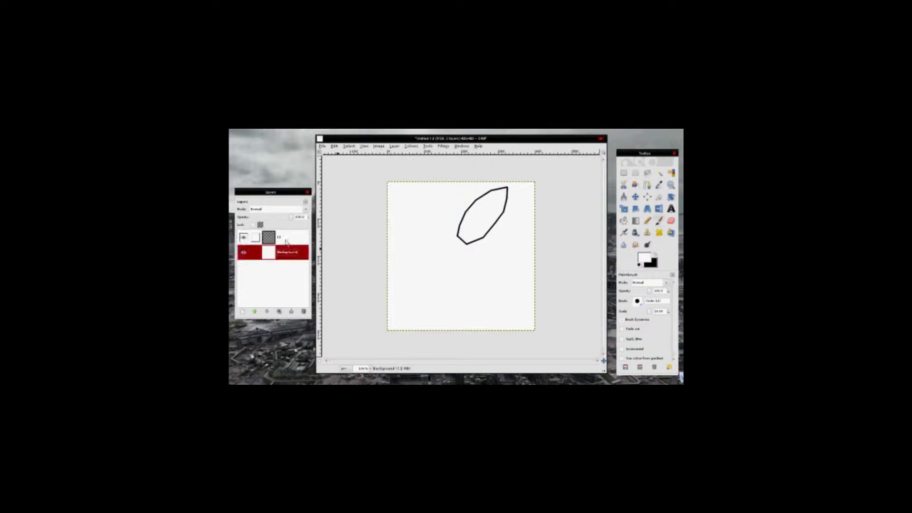
pyautogui.moveTo(292, 239); pyautogui.dragTo(294, 257)
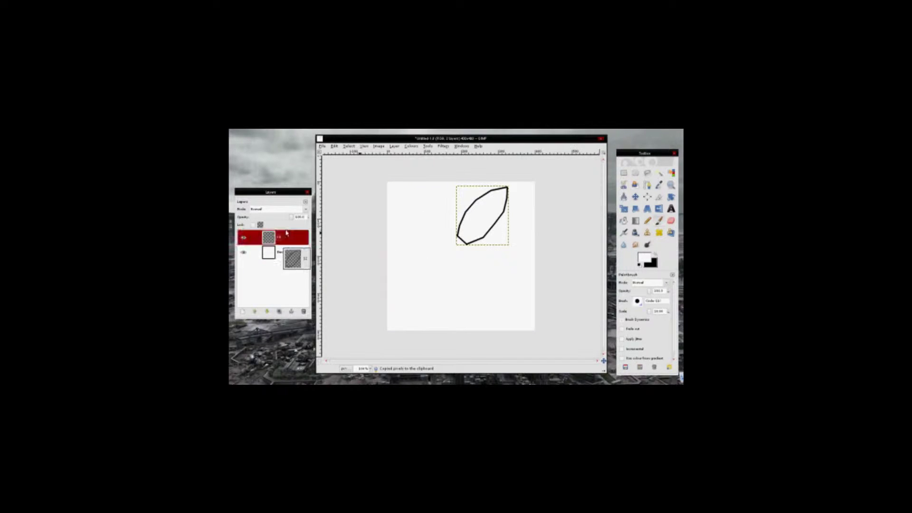
pyautogui.hotkey('ctrl', 'v')
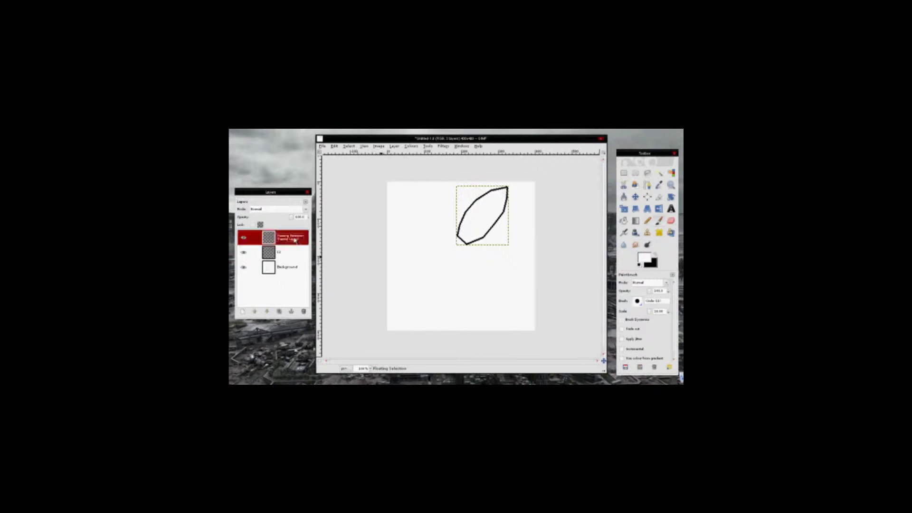
pyautogui.click(659, 208)
pyautogui.click(482, 216)
pyautogui.press('m')
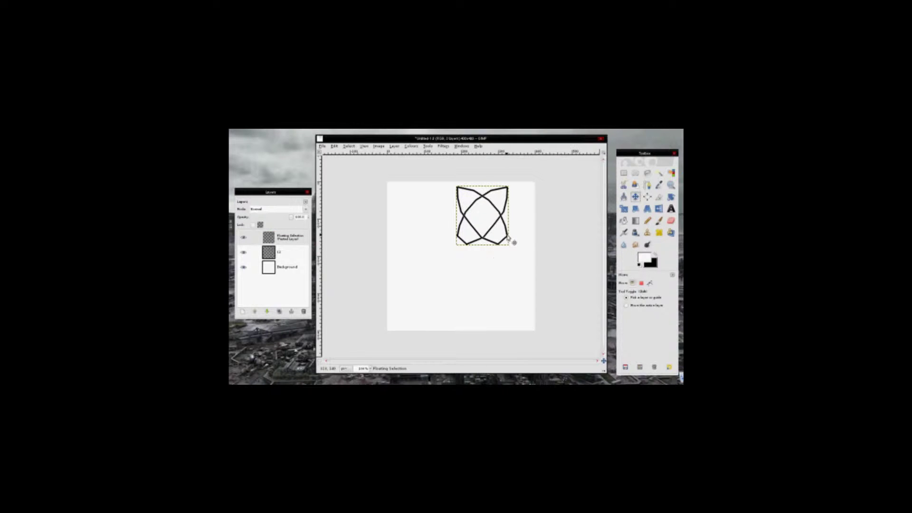
pyautogui.moveTo(508, 238); pyautogui.dragTo(460, 237)
# Step: Flip the floating petal horizontally so both petal tips meet in a V
pyautogui.scroll(2, 459, 236)
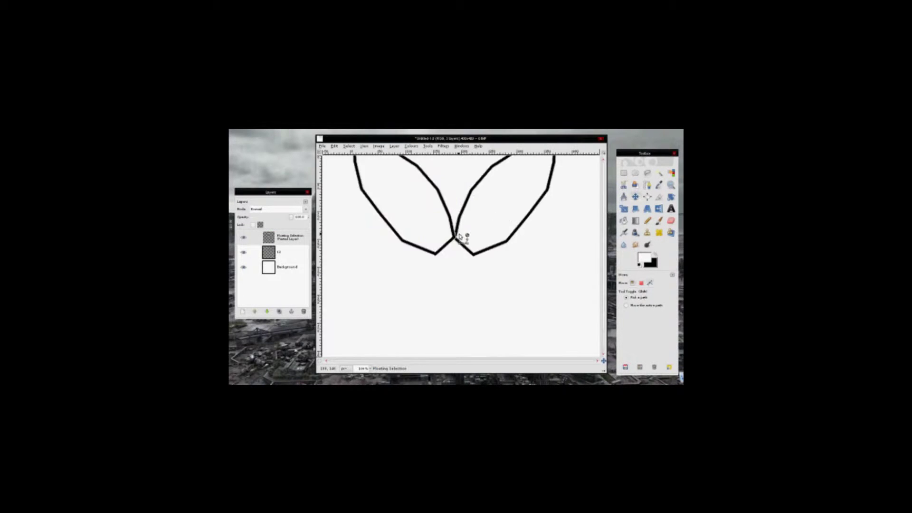
pyautogui.scroll(2, 459, 236)
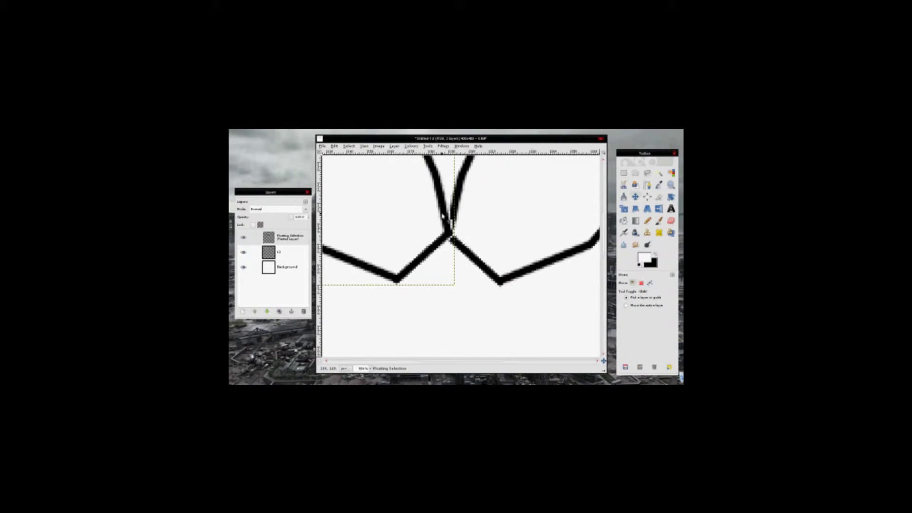
pyautogui.scroll(-2, 442, 215)
pyautogui.scroll(-2, 464, 244)
pyautogui.scroll(-2, 464, 244)
pyautogui.click(394, 146)
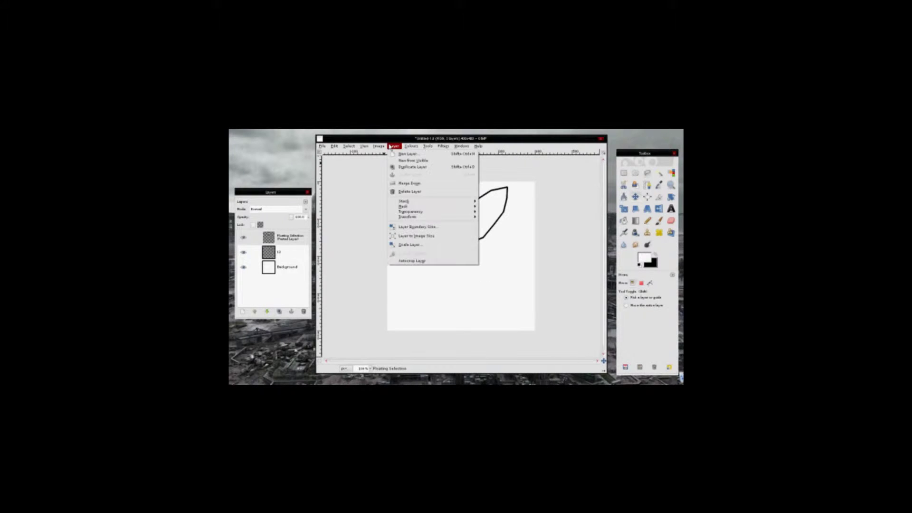
pyautogui.click(486, 227)
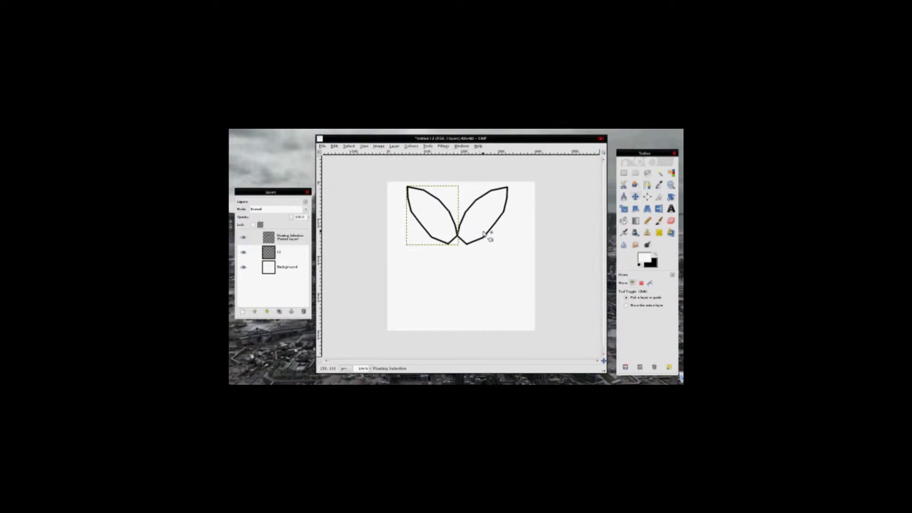
pyautogui.click(433, 293)
pyautogui.scroll(5, 480, 223)
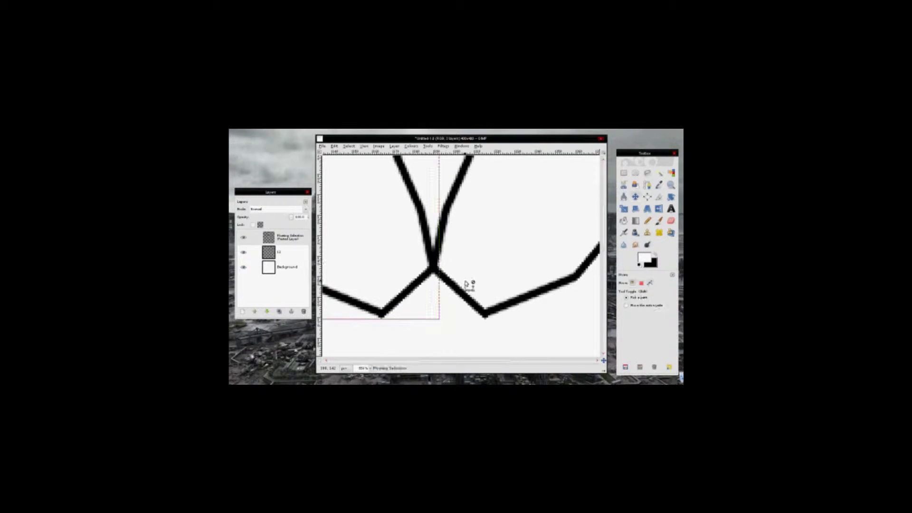
pyautogui.scroll(-5, 467, 283)
pyautogui.rightClick(285, 237)
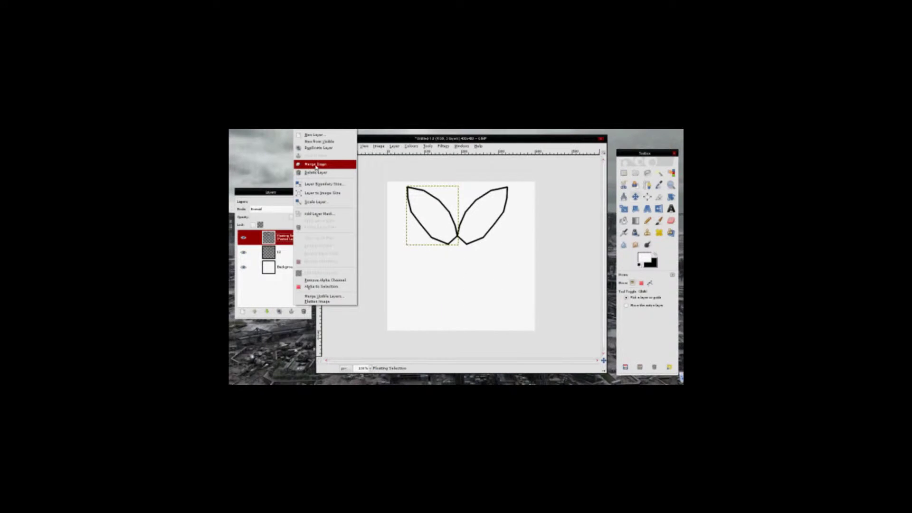
# Step: Merge the mirrored petal down, then paste a copy of the pair below the original
pyautogui.click(315, 165)
pyautogui.click(378, 145)
pyautogui.moveTo(391, 165)
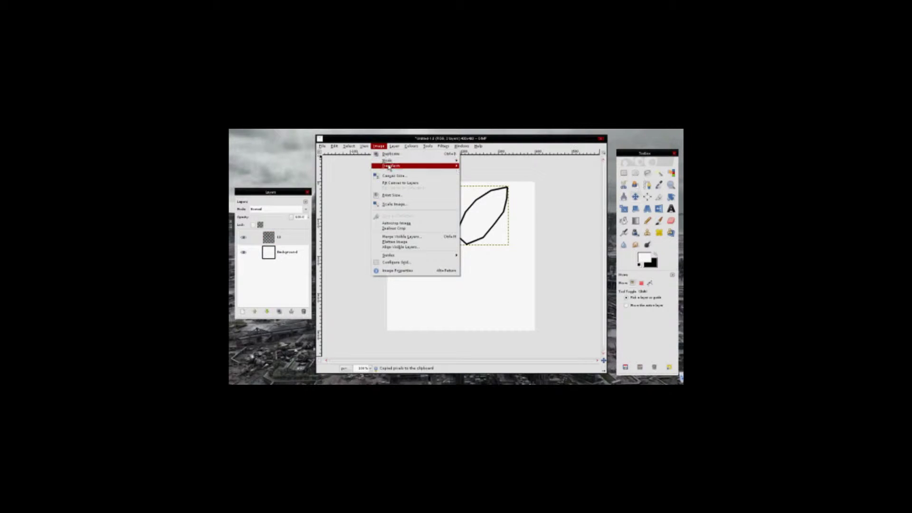
pyautogui.click(494, 177)
pyautogui.hotkey('ctrl', 'z')
pyautogui.hotkey('ctrl', 'v')
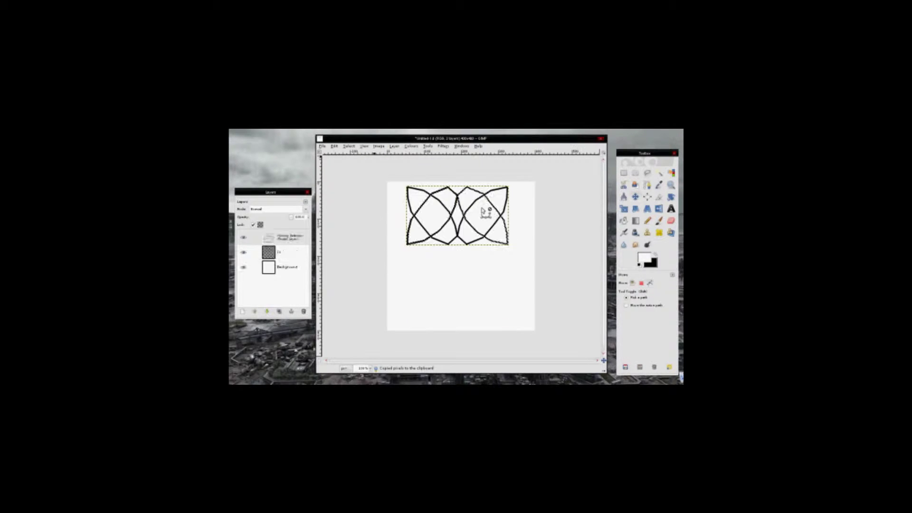
pyautogui.moveTo(469, 191)
pyautogui.mouseDown()
pyautogui.moveTo(469, 247)
pyautogui.moveTo(420, 241)
pyautogui.mouseUp()
pyautogui.scroll(3, 464, 246)
pyautogui.scroll(2, 424, 250)
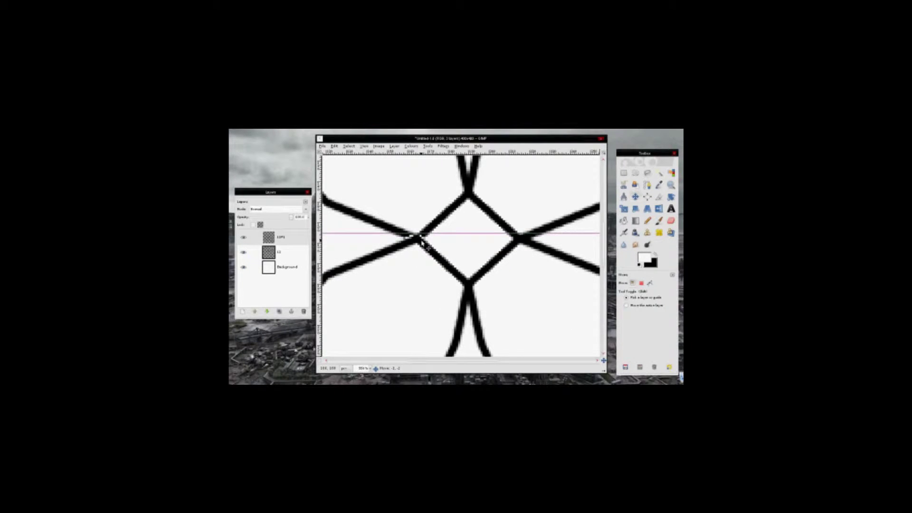
pyautogui.hotkey('shift', 'ctrl', 'j')
# Step: Flip the lower pair to meet at the centre, make white transparent, and merge the layers
pyautogui.click(411, 146)
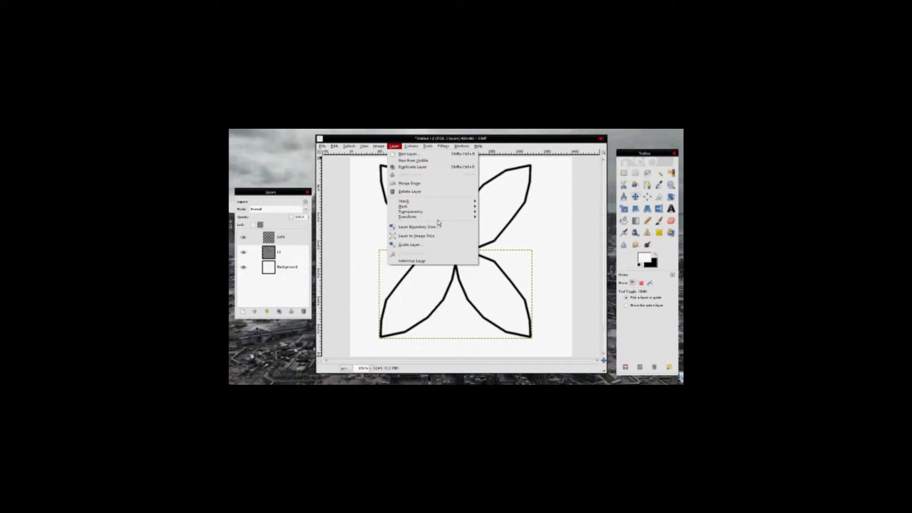
pyautogui.click(499, 216)
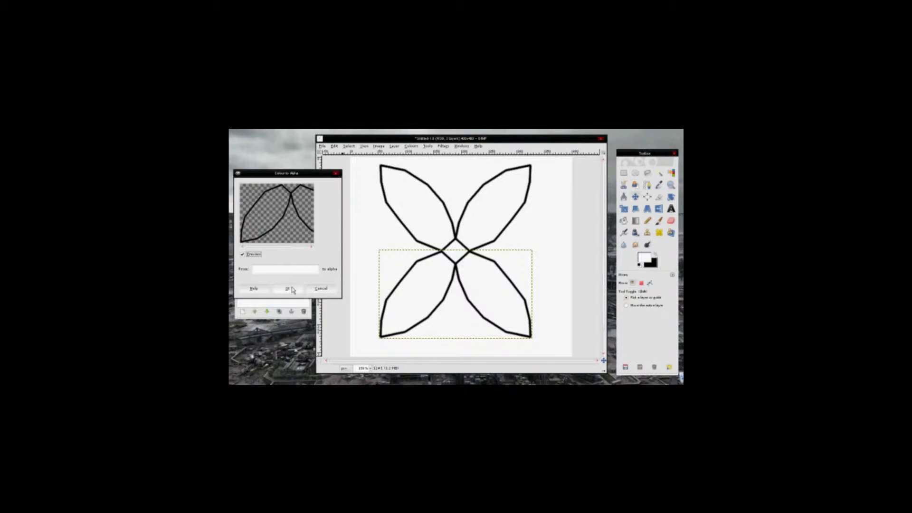
pyautogui.click(291, 285)
pyautogui.press('-')
pyautogui.press('-')
pyautogui.press('-')
pyautogui.press('b')
pyautogui.press('m')
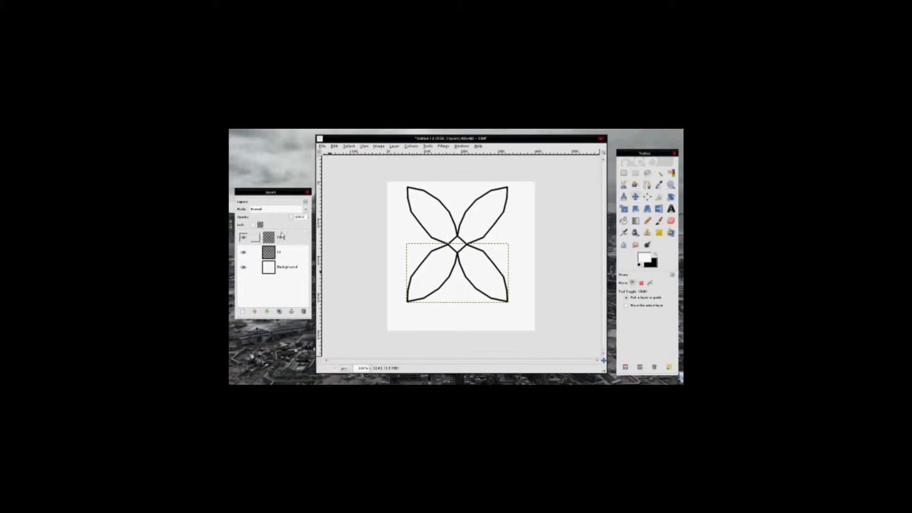
pyautogui.rightClick(285, 237)
pyautogui.click(314, 163)
pyautogui.keyDown('ctrl'); pyautogui.scroll(4, 469, 242); pyautogui.keyUp('ctrl')
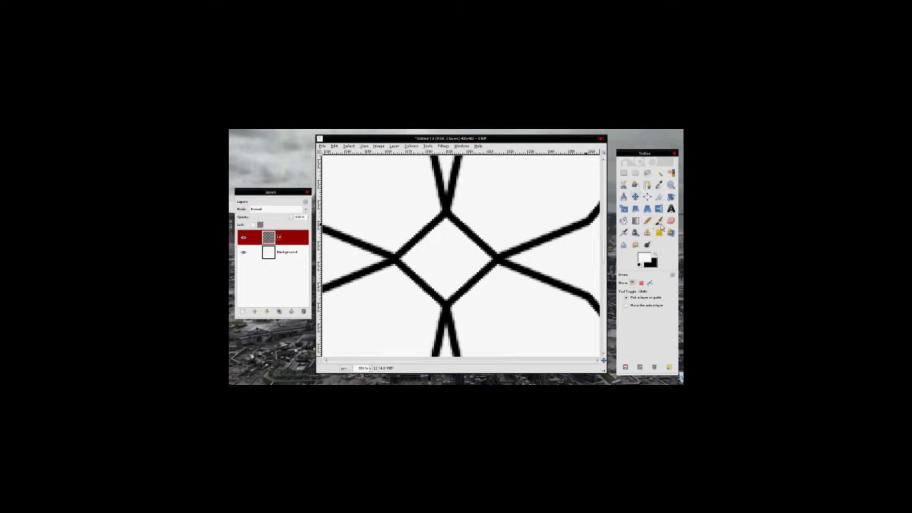
# Step: Set black as the paint colour on the merged petal layer and paint the central diamond
pyautogui.click(624, 220)
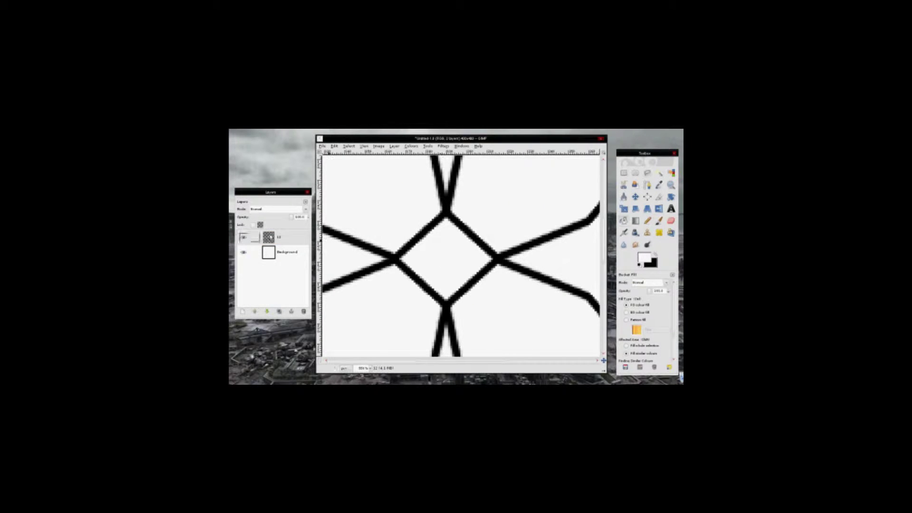
pyautogui.click(269, 237)
pyautogui.click(656, 256)
pyautogui.click(659, 220)
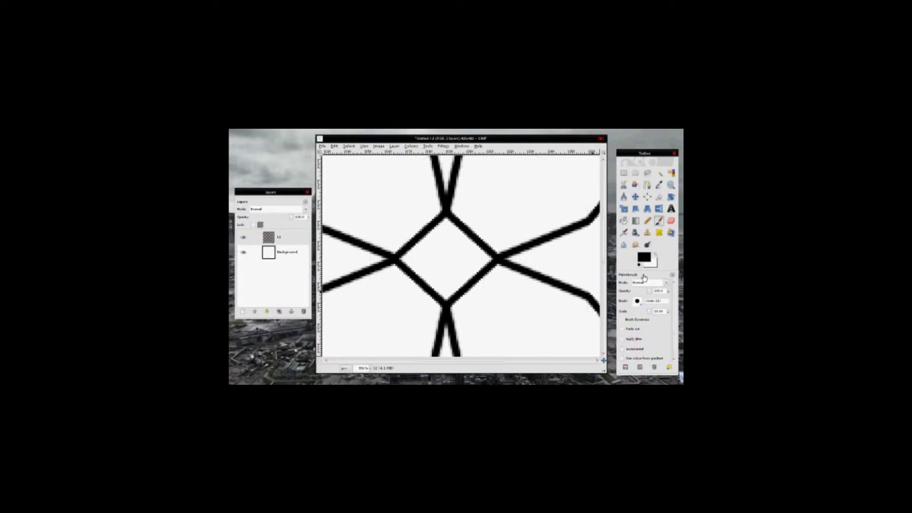
pyautogui.moveTo(444, 237); pyautogui.dragTo(447, 282)
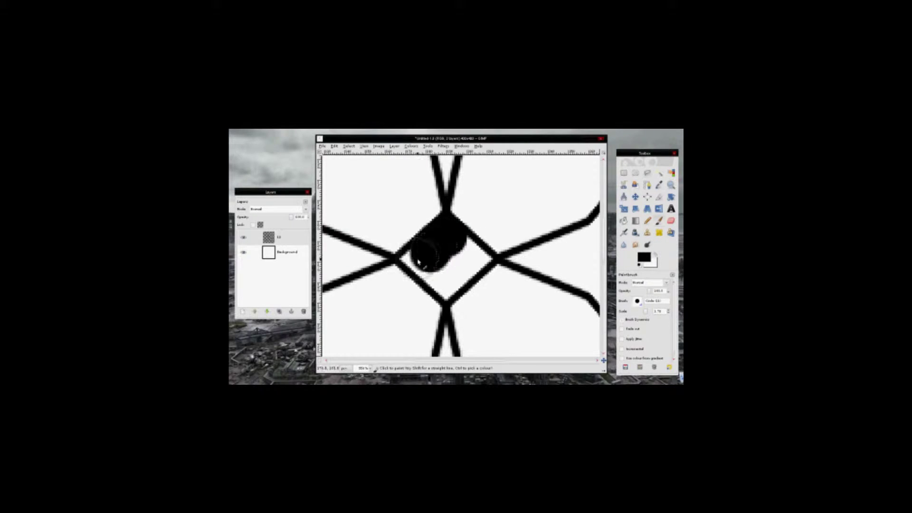
pyautogui.press('-')
pyautogui.moveTo(447, 282)
pyautogui.mouseDown()
pyautogui.moveTo(451, 264)
pyautogui.moveTo(452, 311)
pyautogui.mouseUp()
pyautogui.press('-')
pyautogui.scroll(-3, 437, 266)
pyautogui.hscroll(1, 437, 266)
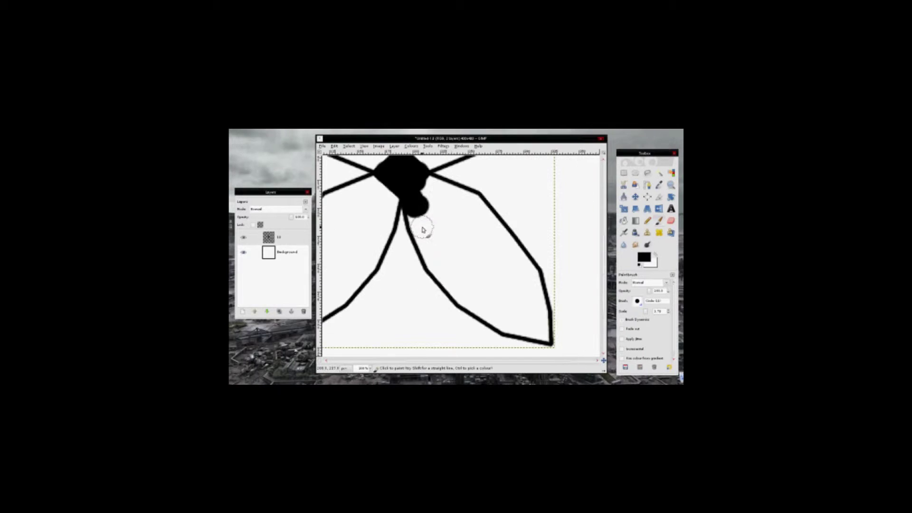
pyautogui.moveTo(423, 228); pyautogui.dragTo(435, 266)
# Step: Paint thick black strokes along one petal's bottom edge to its tip and back up
pyautogui.press('+')
pyautogui.press('+')
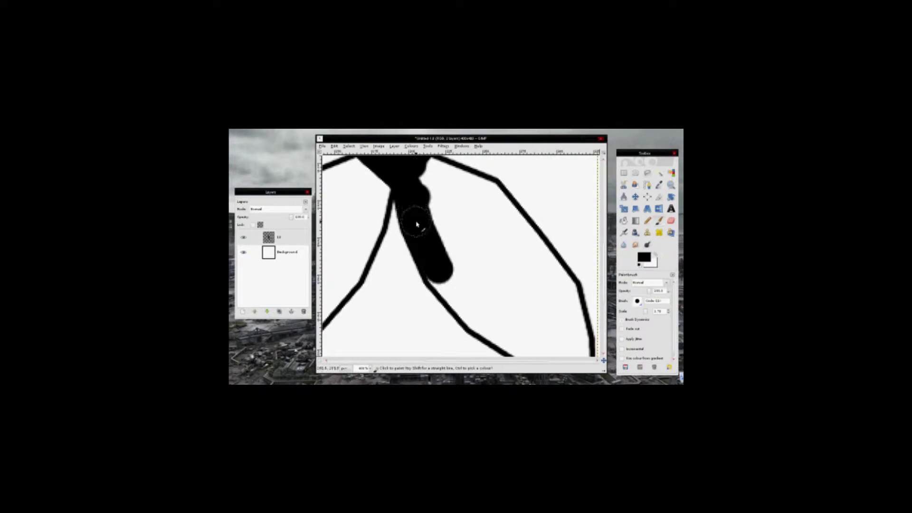
pyautogui.keyDown('shift'); pyautogui.click(470, 313); pyautogui.keyUp('shift')
pyautogui.scroll(-4, 473, 285)
pyautogui.hscroll(2, 472, 285)
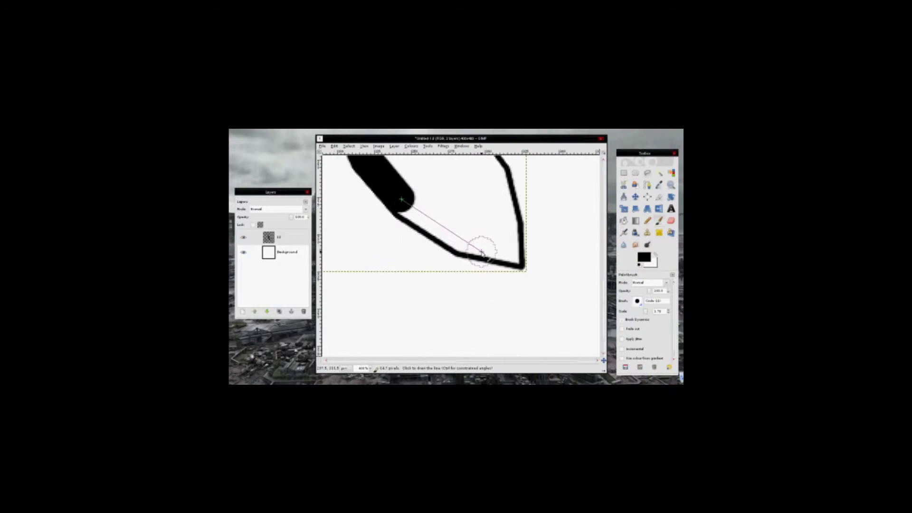
pyautogui.keyDown('shift'); pyautogui.click(463, 243); pyautogui.keyUp('shift')
pyautogui.keyDown('shift'); pyautogui.click(506, 247); pyautogui.keyUp('shift')
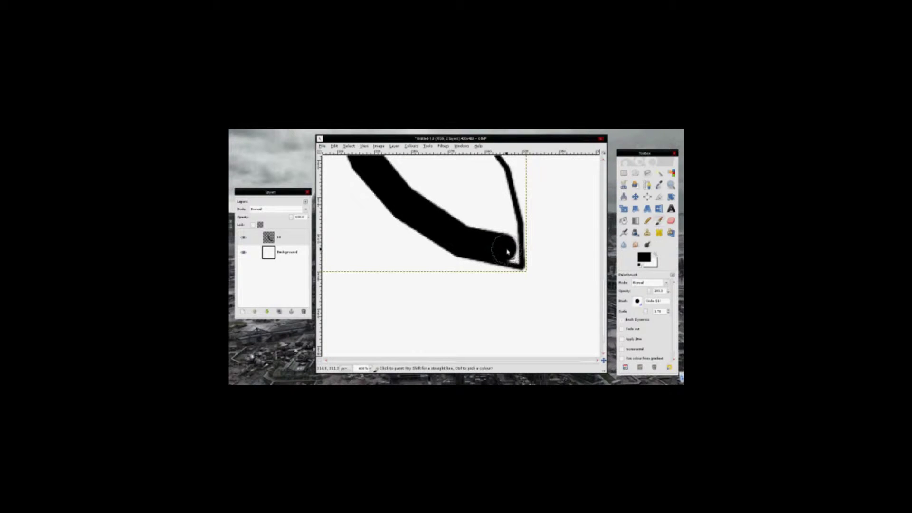
pyautogui.keyDown('shift'); pyautogui.click(490, 175); pyautogui.keyUp('shift')
pyautogui.scroll(3, 487, 200)
pyautogui.hscroll(-1, 487, 199)
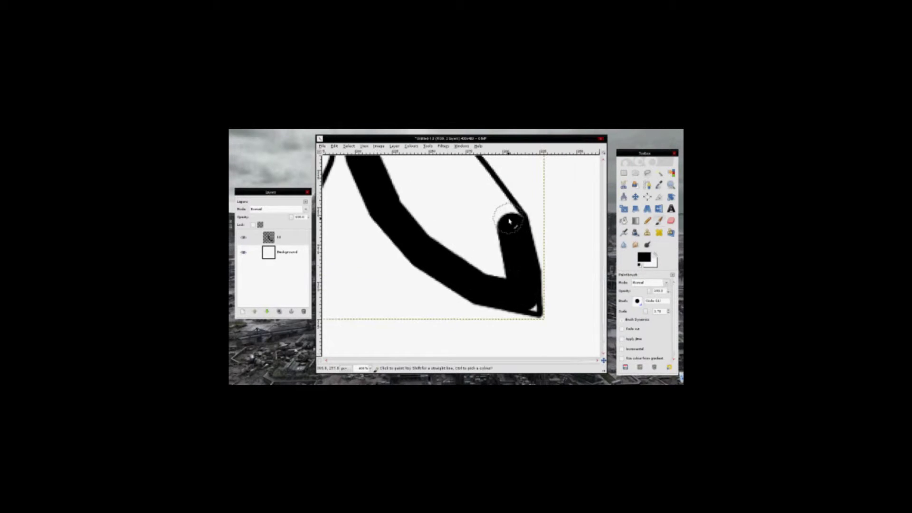
pyautogui.scroll(3, 485, 210)
# Step: Paint more thick black lines filling the petal interiors, then shrink the brush
pyautogui.keyDown('shift'); pyautogui.click(456, 187); pyautogui.keyUp('shift')
pyautogui.scroll(2, 456, 186)
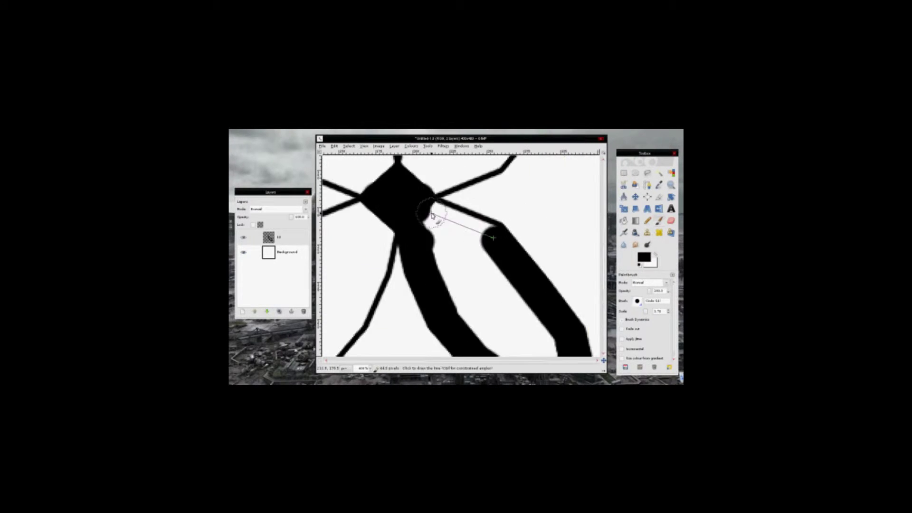
pyautogui.keyDown('shift'); pyautogui.click(427, 237); pyautogui.keyUp('shift')
pyautogui.keyDown('shift'); pyautogui.click(488, 281); pyautogui.keyUp('shift')
pyautogui.scroll(-3, 464, 238)
pyautogui.hscroll(2, 464, 238)
pyautogui.keyDown('shift'); pyautogui.click(468, 301); pyautogui.keyUp('shift')
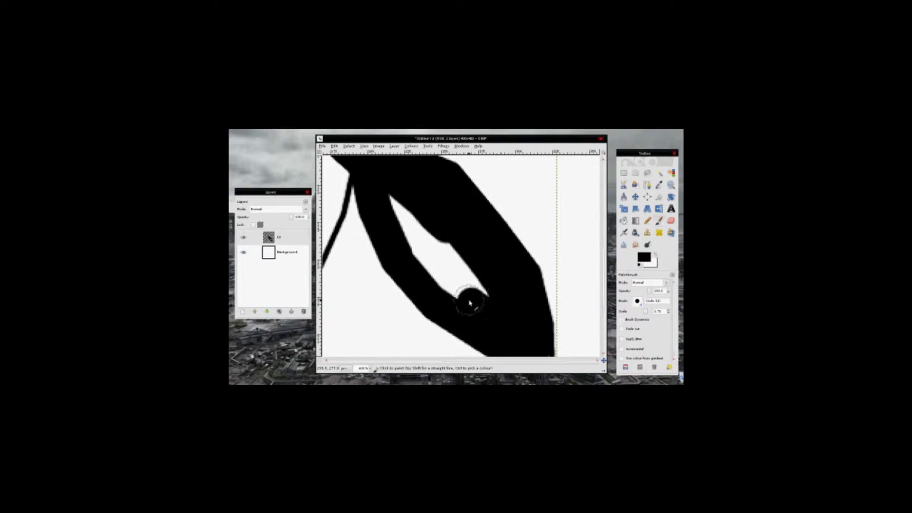
pyautogui.keyDown('shift'); pyautogui.click(396, 208); pyautogui.keyUp('shift')
pyautogui.scroll(-3, 418, 214)
pyautogui.hscroll(2, 418, 214)
pyautogui.press('[')
pyautogui.press('[')
pyautogui.press('[')
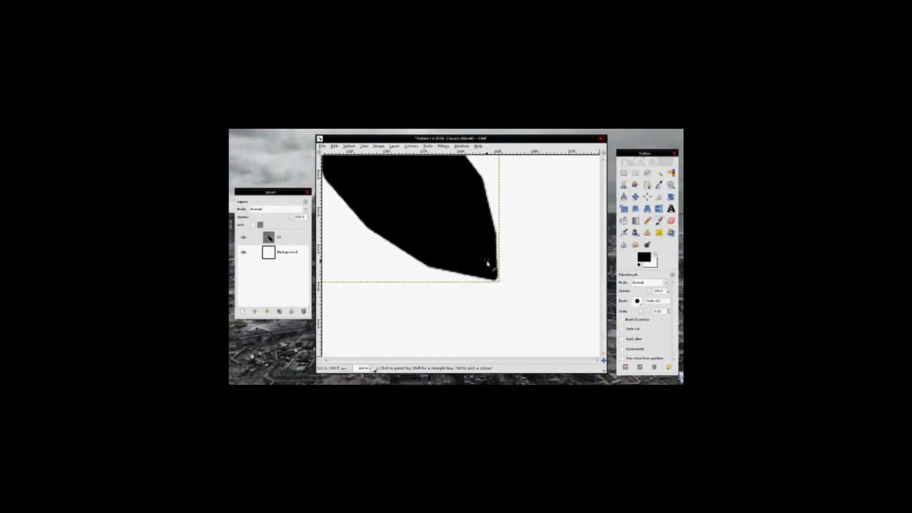
# Step: Select the remaining white areas inside the petals by colour and paint them solid black
pyautogui.scroll(2, 499, 264)
pyautogui.hscroll(-3, 498, 264)
pyautogui.hscroll(-6, 574, 211)
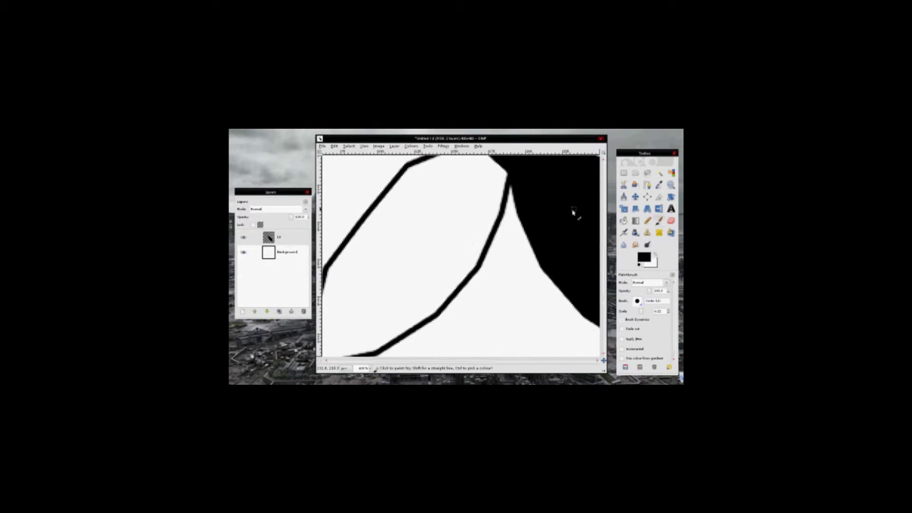
pyautogui.hscroll(-2, 492, 223)
pyautogui.press('u')
pyautogui.moveTo(433, 239); pyautogui.dragTo(513, 236)
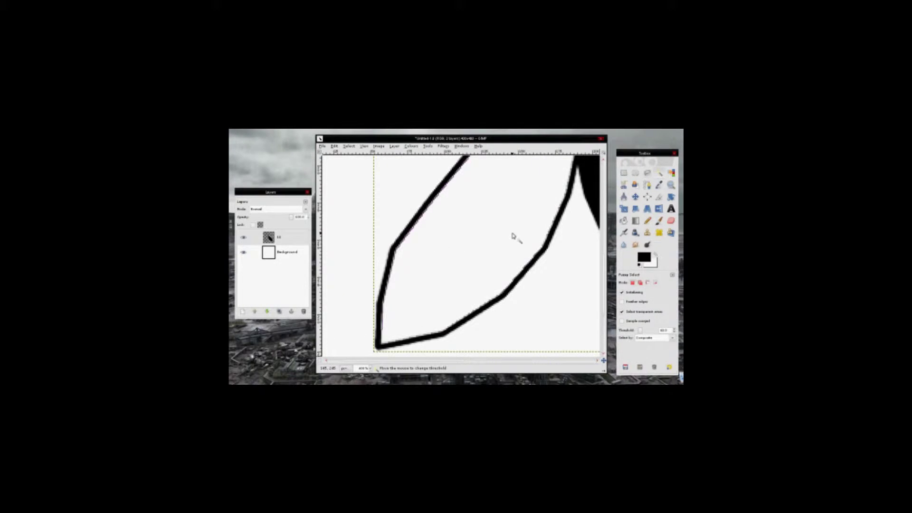
pyautogui.moveTo(487, 192); pyautogui.dragTo(648, 288)
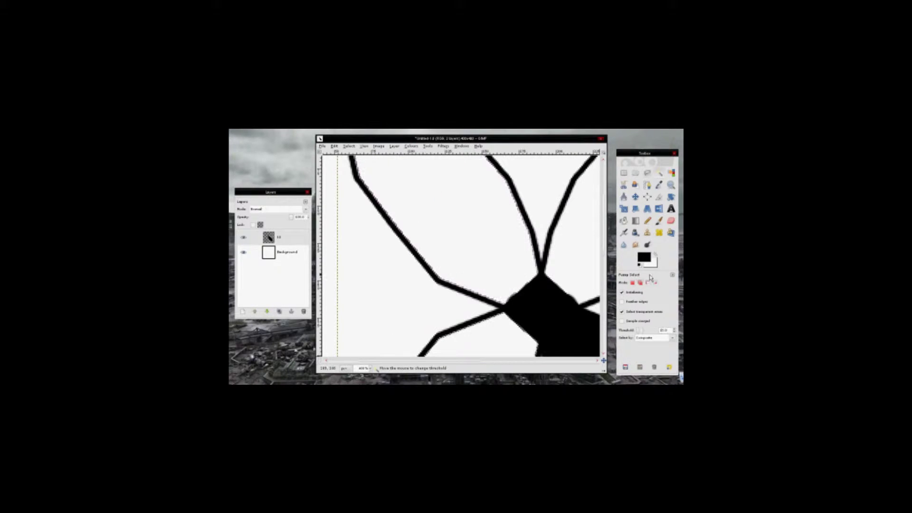
pyautogui.press('1')
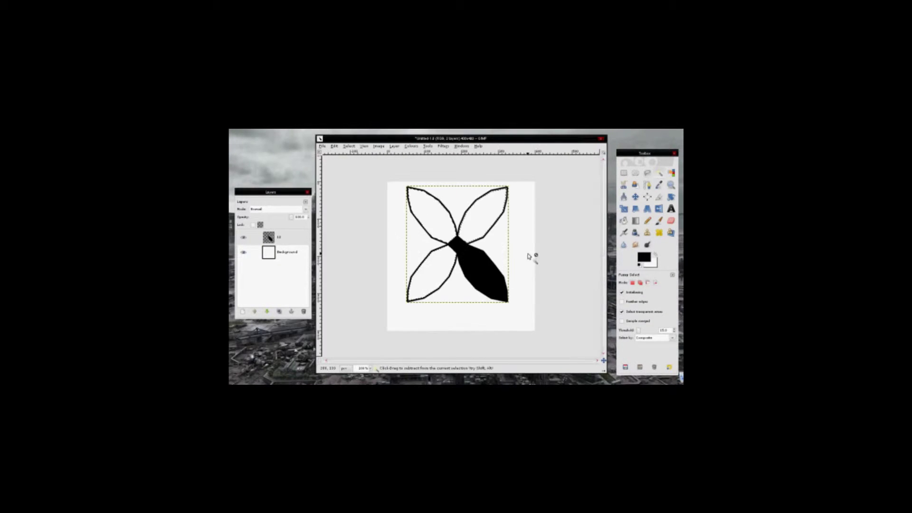
pyautogui.press('p')
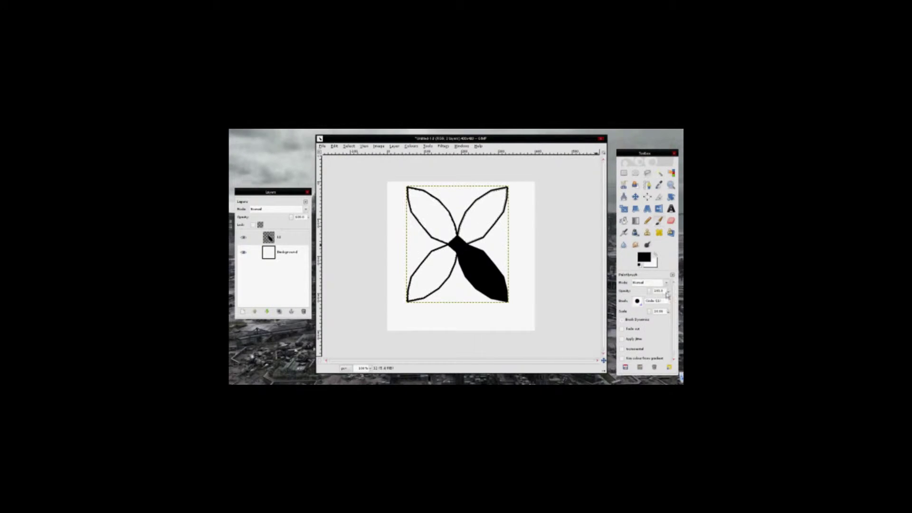
pyautogui.moveTo(470, 228); pyautogui.dragTo(494, 200)
pyautogui.moveTo(427, 280); pyautogui.dragTo(419, 205)
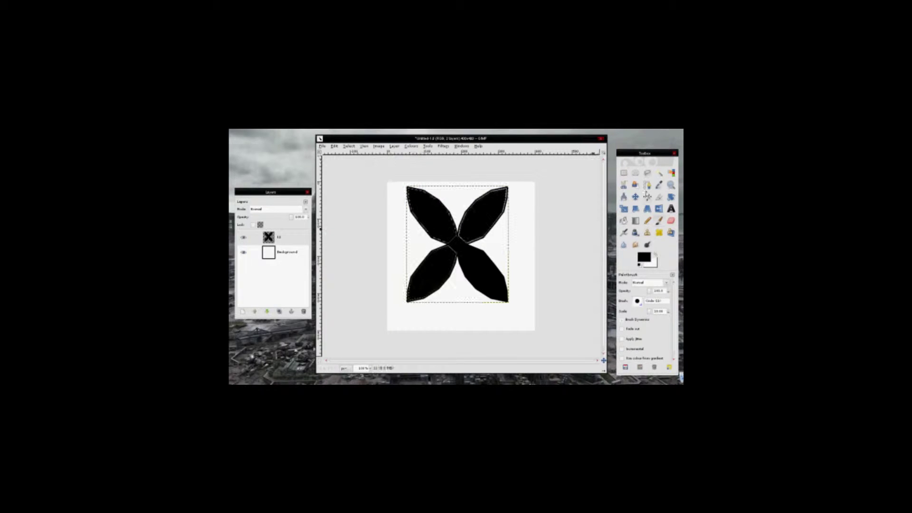
# Step: Zoom in on the flower's centre and paint black straight lines along the lower petal's edges
pyautogui.press('u')
pyautogui.click(658, 220)
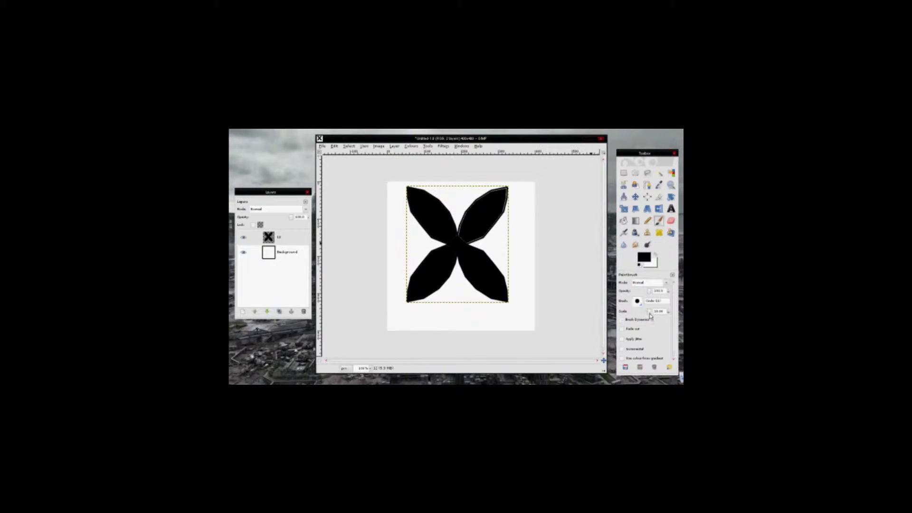
pyautogui.press('+')
pyautogui.press('+')
pyautogui.press('+')
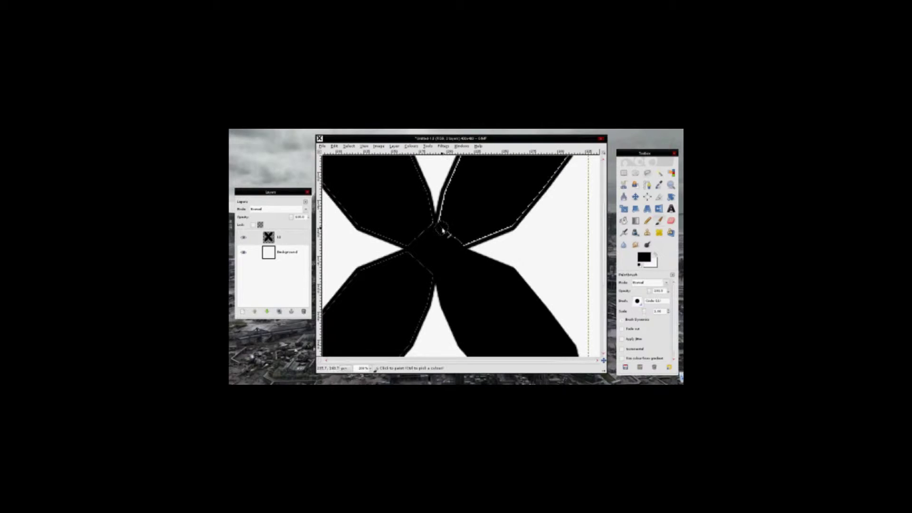
pyautogui.press('+')
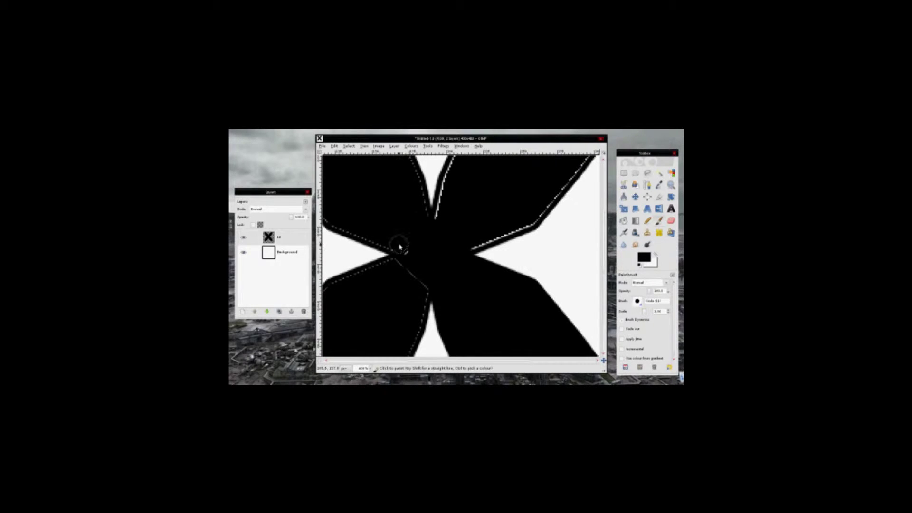
pyautogui.scroll(-2, 414, 319)
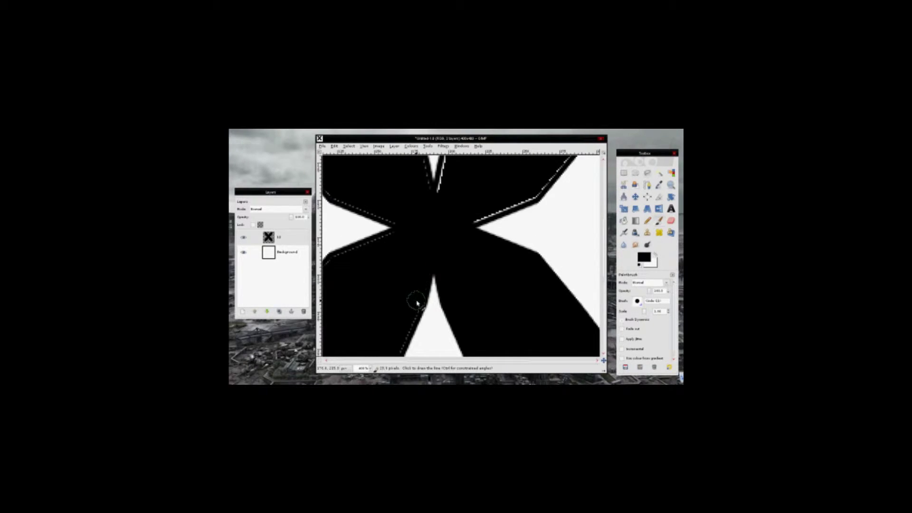
pyautogui.moveTo(415, 302); pyautogui.dragTo(479, 193)
pyautogui.click(412, 271)
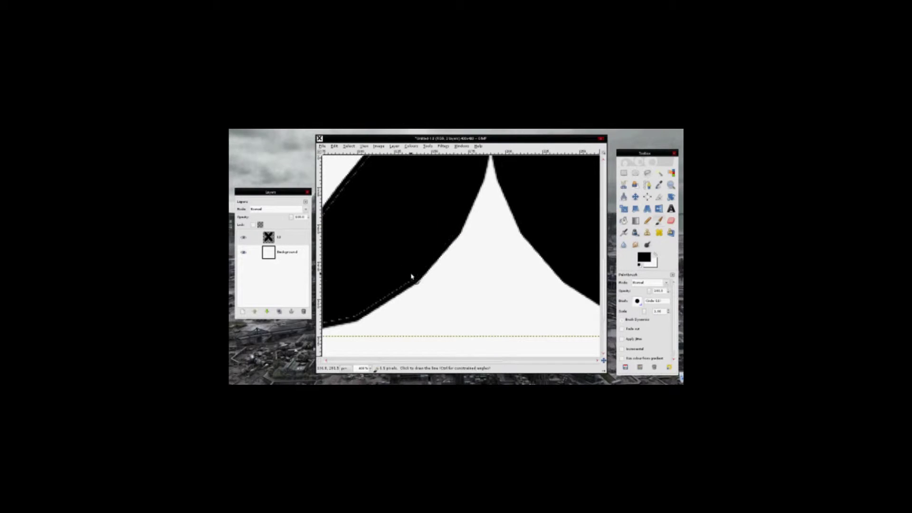
pyautogui.scroll(-2, 397, 278)
pyautogui.hscroll(-3, 456, 252)
pyautogui.keyDown('shift'); pyautogui.click(375, 278); pyautogui.keyUp('shift')
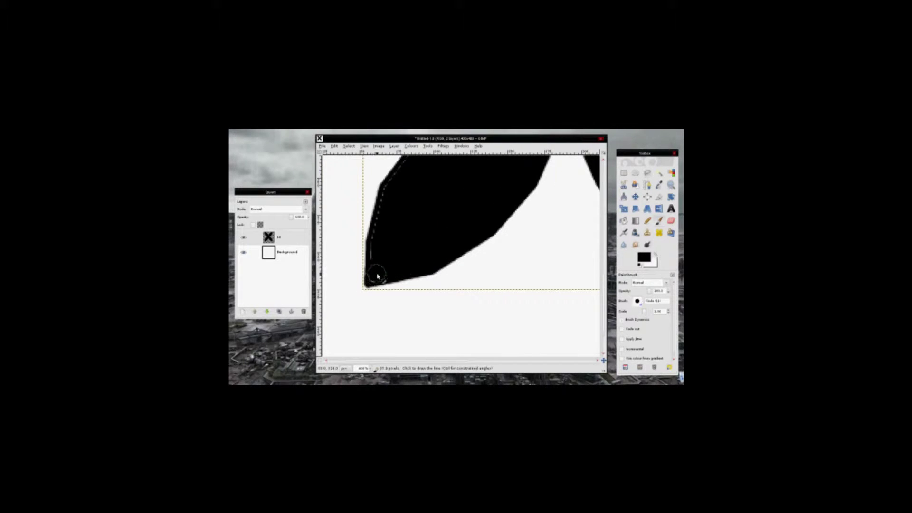
pyautogui.keyDown('shift'); pyautogui.click(382, 185); pyautogui.keyUp('shift')
# Step: Shrink the brush and paint straight black segments over the petal's white edge
pyautogui.scroll(2, 389, 195)
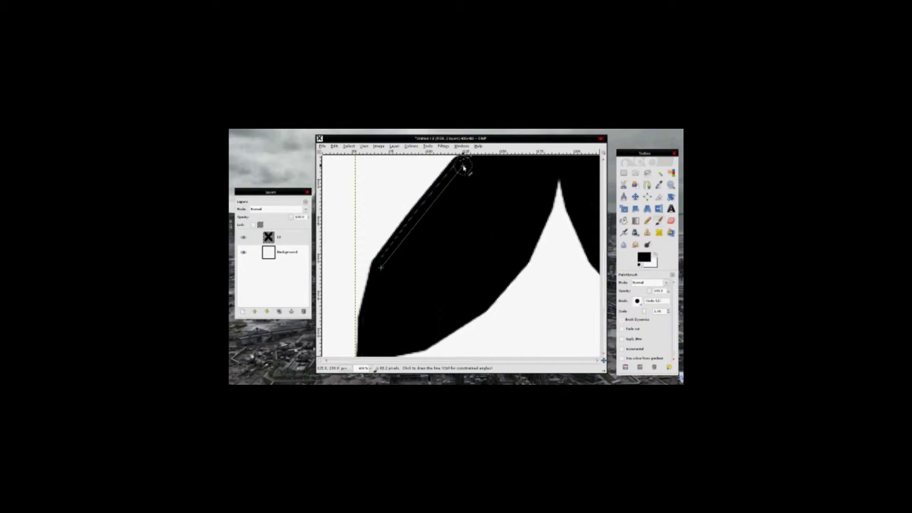
pyautogui.scroll(1, 464, 163)
pyautogui.hscroll(1, 464, 163)
pyautogui.scroll(-2, 464, 277)
pyautogui.hscroll(-1, 385, 297)
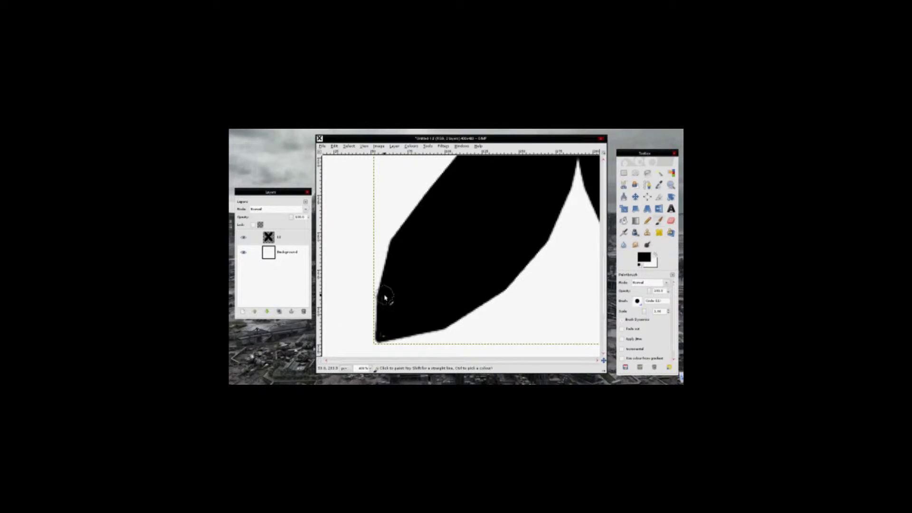
pyautogui.press('[')
pyautogui.press('[')
pyautogui.press('[')
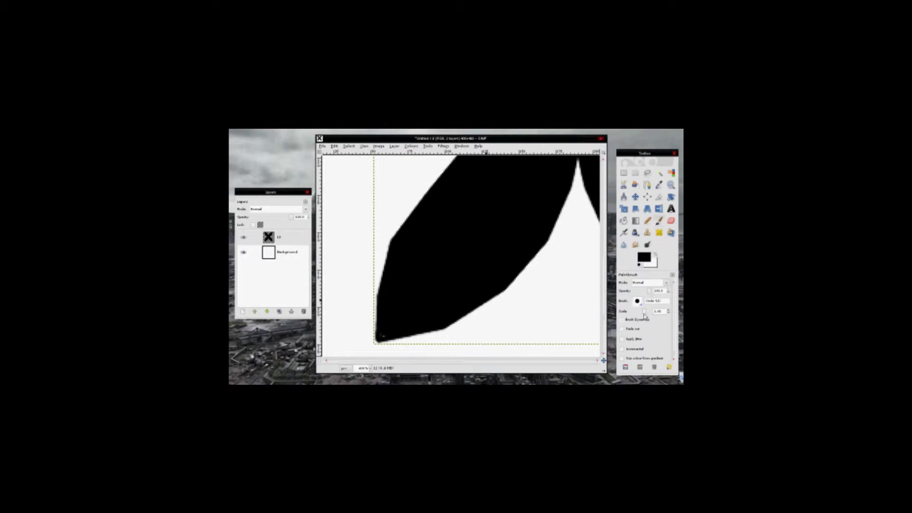
pyautogui.press('[')
pyautogui.press('[')
pyautogui.press('[')
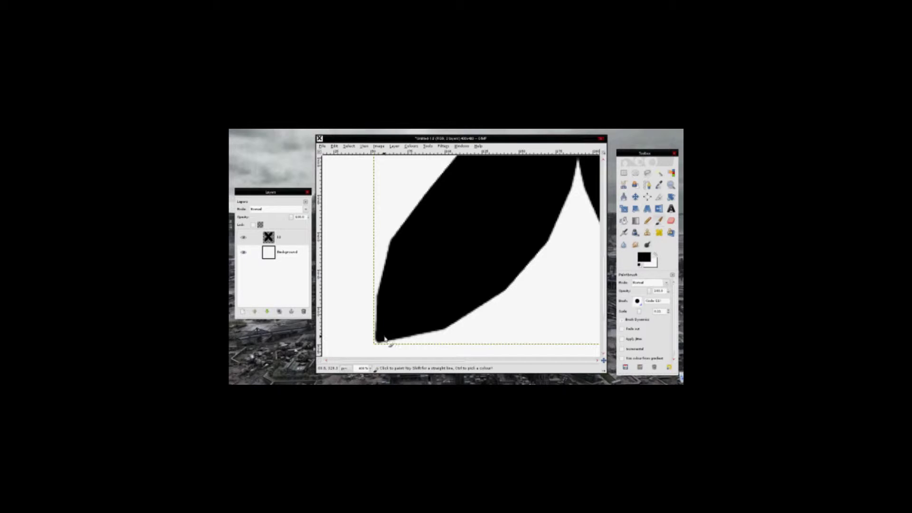
pyautogui.scroll(5, 464, 301)
pyautogui.hscroll(3, 463, 301)
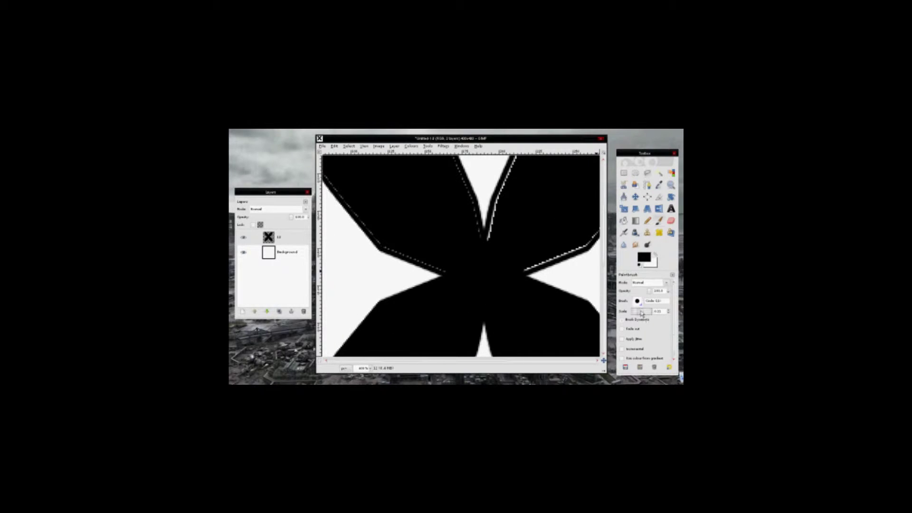
pyautogui.click(446, 270)
pyautogui.click(386, 247)
pyautogui.scroll(3, 391, 223)
pyautogui.hscroll(-3, 391, 223)
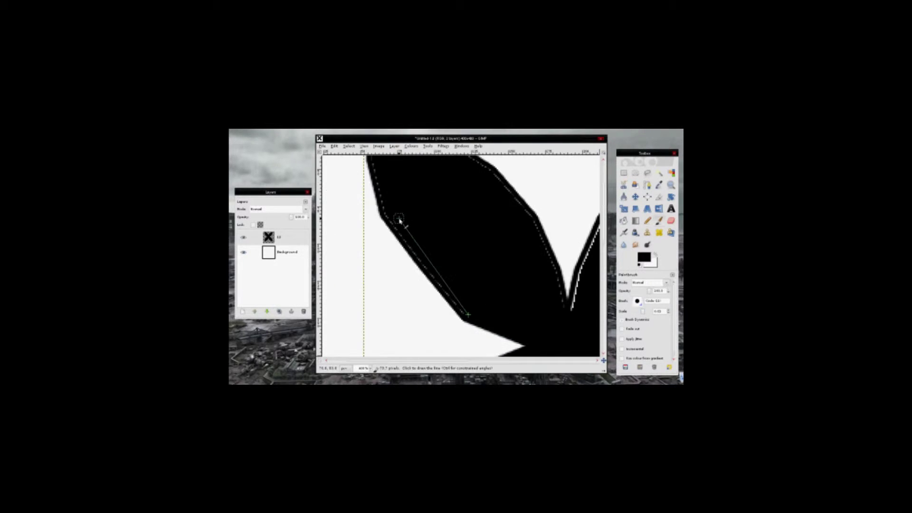
pyautogui.click(386, 209)
# Step: Paint black lines along the petal's left and top edges, covering white gaps between petals
pyautogui.scroll(3, 387, 209)
pyautogui.hscroll(-1, 387, 209)
pyautogui.keyDown('shift'); pyautogui.click(415, 259); pyautogui.keyUp('shift')
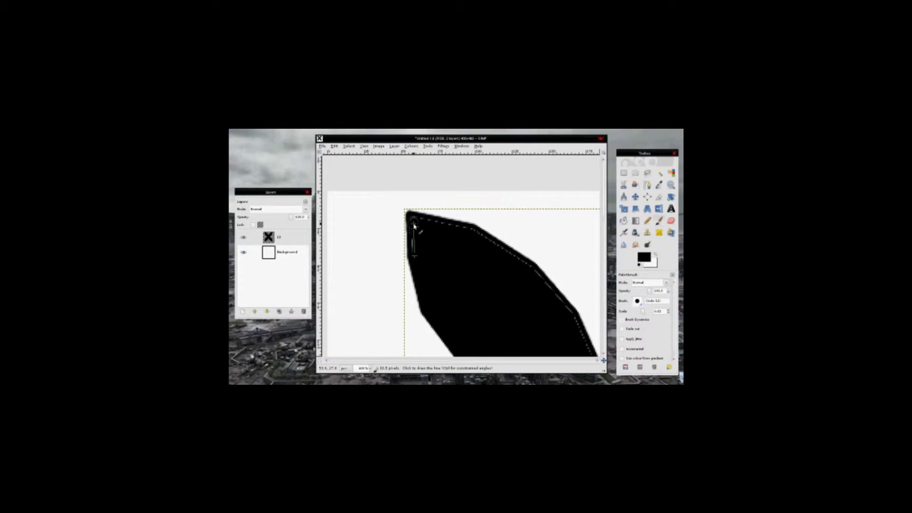
pyautogui.keyDown('shift'); pyautogui.click(413, 220); pyautogui.keyUp('shift')
pyautogui.keyDown('shift'); pyautogui.click(467, 232); pyautogui.keyUp('shift')
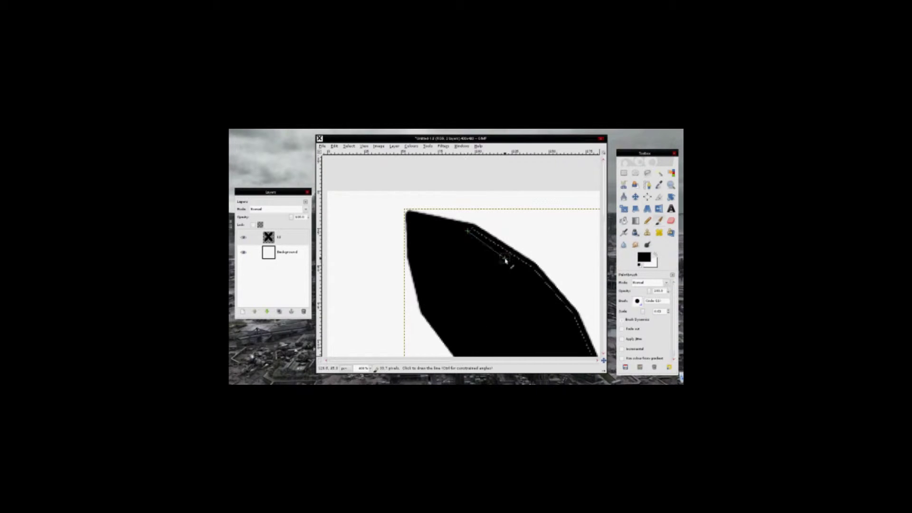
pyautogui.keyDown('shift'); pyautogui.click(529, 272); pyautogui.keyUp('shift')
pyautogui.hscroll(3, 529, 272)
pyautogui.scroll(-3, 511, 264)
pyautogui.keyDown('shift'); pyautogui.click(481, 235); pyautogui.keyUp('shift')
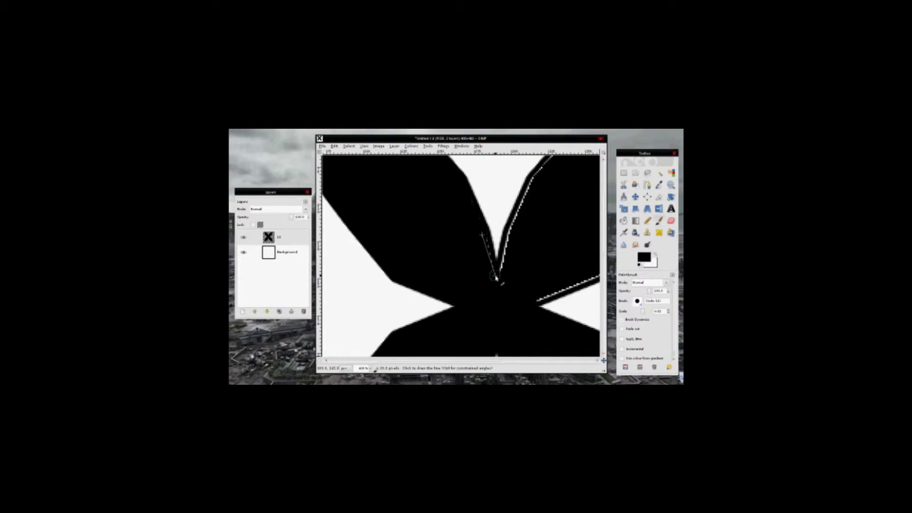
pyautogui.keyDown('shift'); pyautogui.click(496, 276); pyautogui.keyUp('shift')
pyautogui.hscroll(3, 494, 279)
pyautogui.scroll(1, 494, 278)
pyautogui.keyDown('shift'); pyautogui.click(462, 256); pyautogui.keyUp('shift')
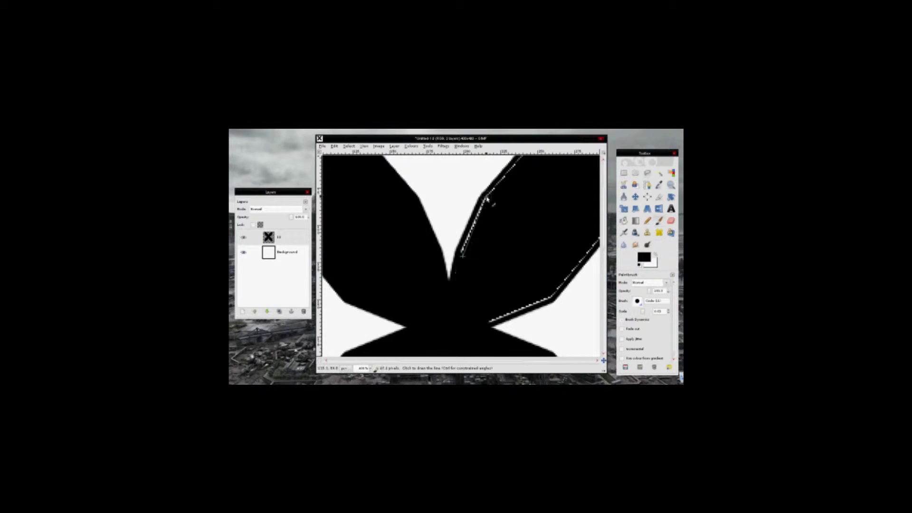
pyautogui.keyDown('shift'); pyautogui.click(487, 199); pyautogui.keyUp('shift')
# Step: Add the final straight segments along the petal's right side and tip, then zoom out
pyautogui.hscroll(3, 493, 195)
pyautogui.scroll(1, 494, 195)
pyautogui.keyDown('shift'); pyautogui.click(500, 193); pyautogui.keyUp('shift')
pyautogui.hscroll(3, 501, 194)
pyautogui.scroll(3, 500, 194)
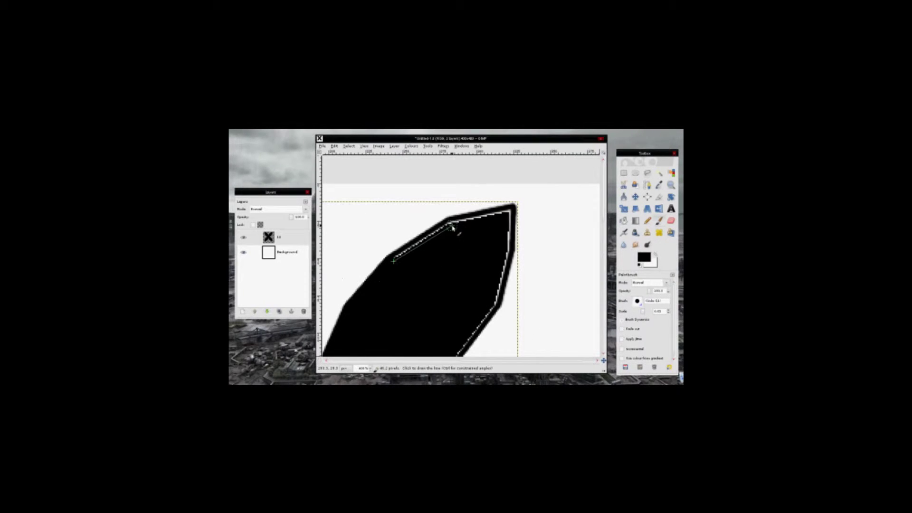
pyautogui.keyDown('shift'); pyautogui.click(496, 306); pyautogui.keyUp('shift')
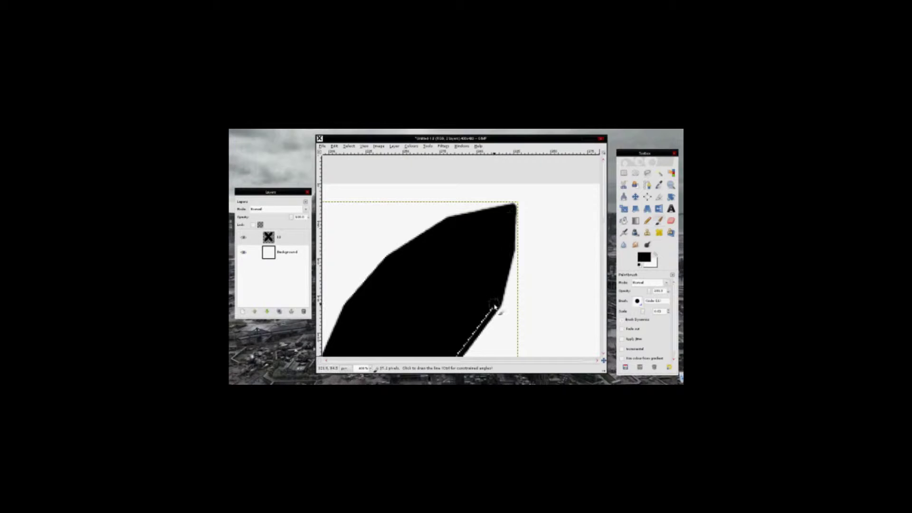
pyautogui.hscroll(3, 475, 316)
pyautogui.scroll(1, 475, 315)
pyautogui.keyDown('shift'); pyautogui.click(452, 329); pyautogui.keyUp('shift')
pyautogui.hscroll(3, 494, 294)
pyautogui.scroll(1, 493, 294)
pyautogui.keyDown('shift'); pyautogui.click(533, 263); pyautogui.keyUp('shift')
pyautogui.scroll(-1, 454, 320)
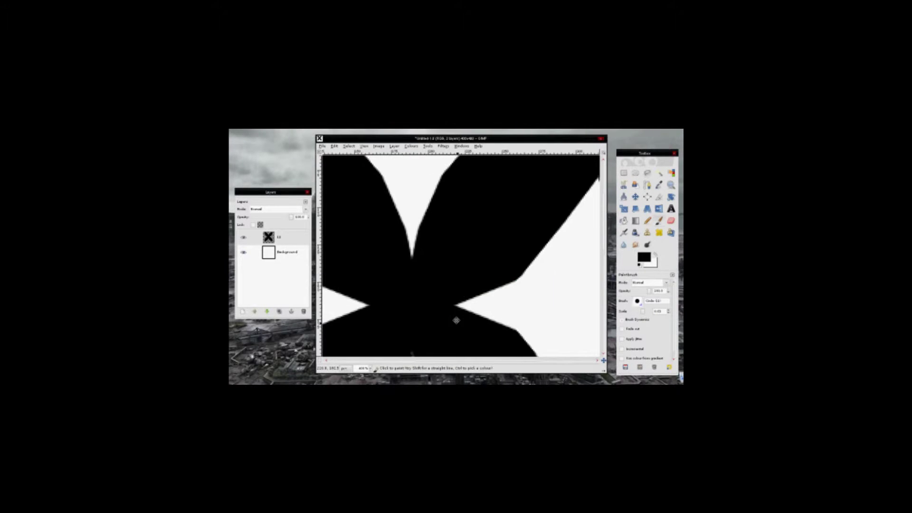
pyautogui.scroll(-1, 465, 235)
pyautogui.scroll(-2, 457, 240)
# Step: Check the flower layer by hiding and showing it, then select the Background layer
pyautogui.scroll(-2, 473, 269)
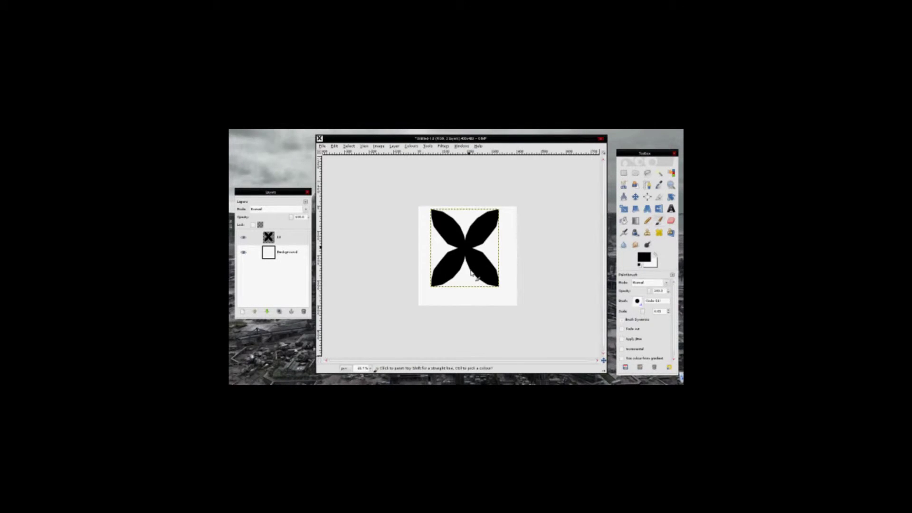
pyautogui.scroll(5, 475, 266)
pyautogui.scroll(-1, 489, 266)
pyautogui.scroll(-2, 485, 278)
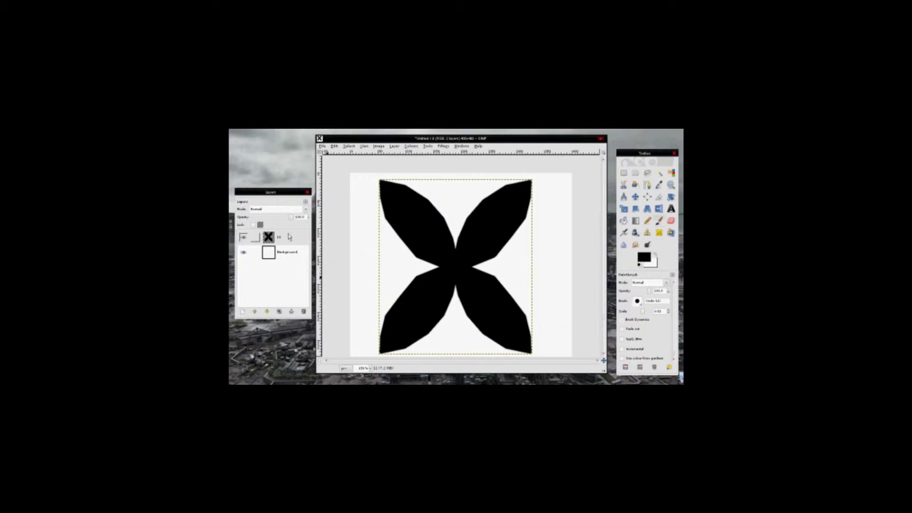
pyautogui.click(251, 240)
pyautogui.scroll(1, 492, 285)
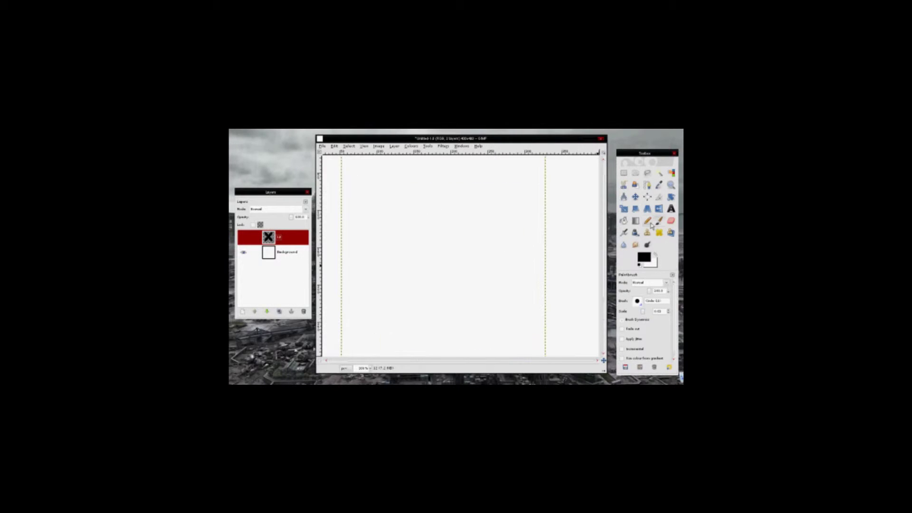
pyautogui.click(243, 238)
pyautogui.click(285, 252)
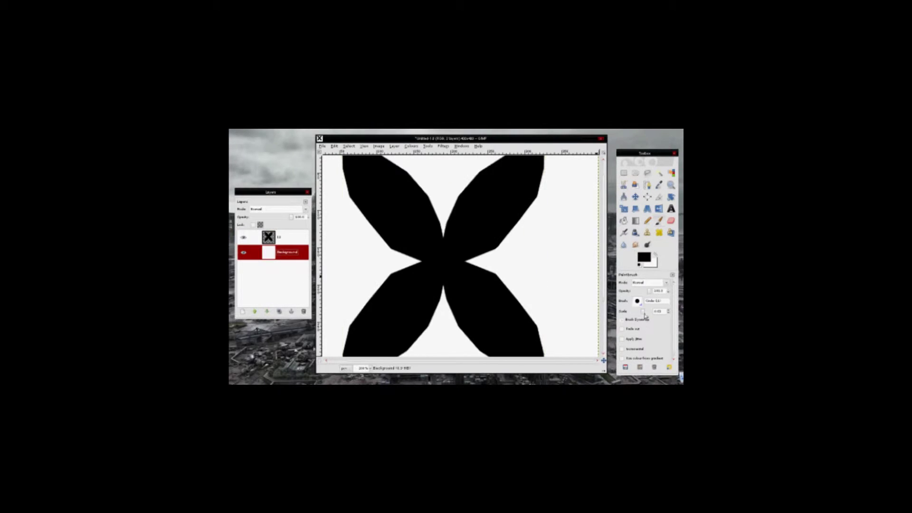
# Step: Paint a short black stroke right of the flower's centre with an enlarged brush
pyautogui.click(487, 254)
pyautogui.keyDown('shift'); pyautogui.click(494, 267); pyautogui.keyUp('shift')
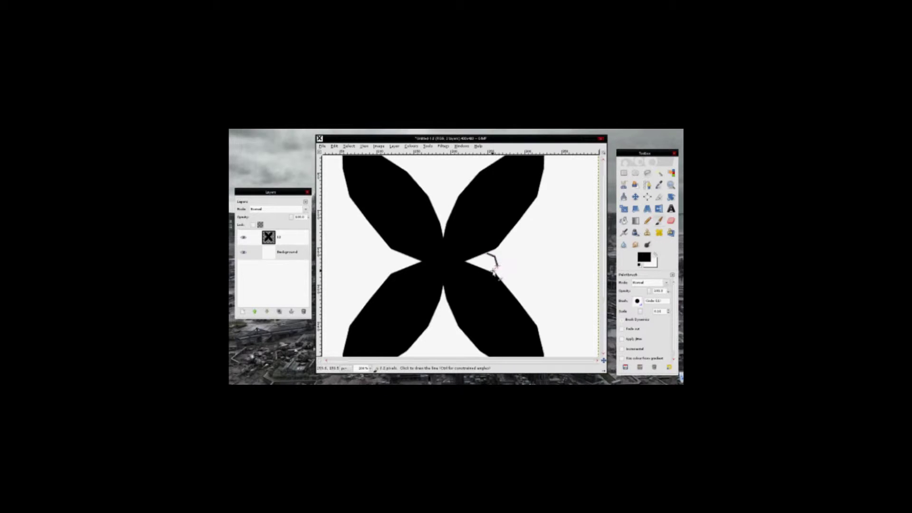
pyautogui.hotkey('ctrl', 'z')
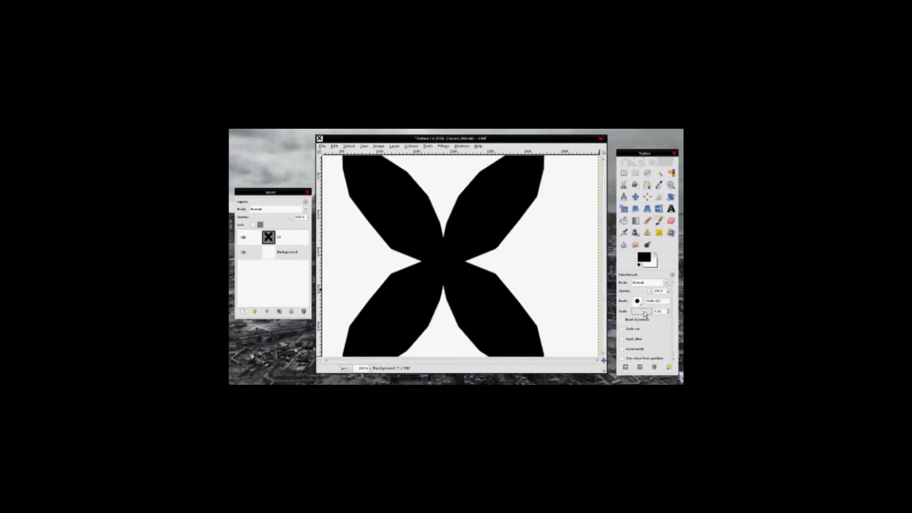
pyautogui.moveTo(645, 314); pyautogui.dragTo(665, 311)
pyautogui.moveTo(484, 255); pyautogui.dragTo(494, 264)
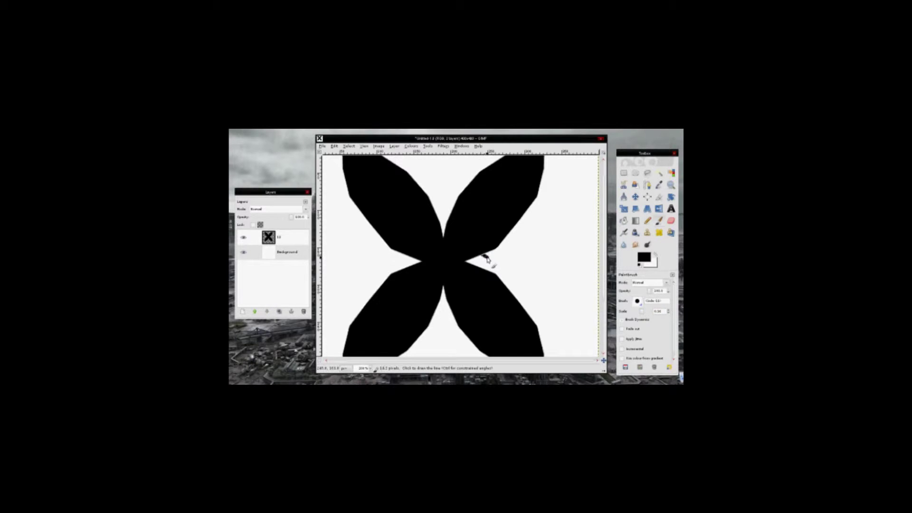
# Step: Make the top flower layer's white transparent with Color to Alpha
pyautogui.click(285, 237)
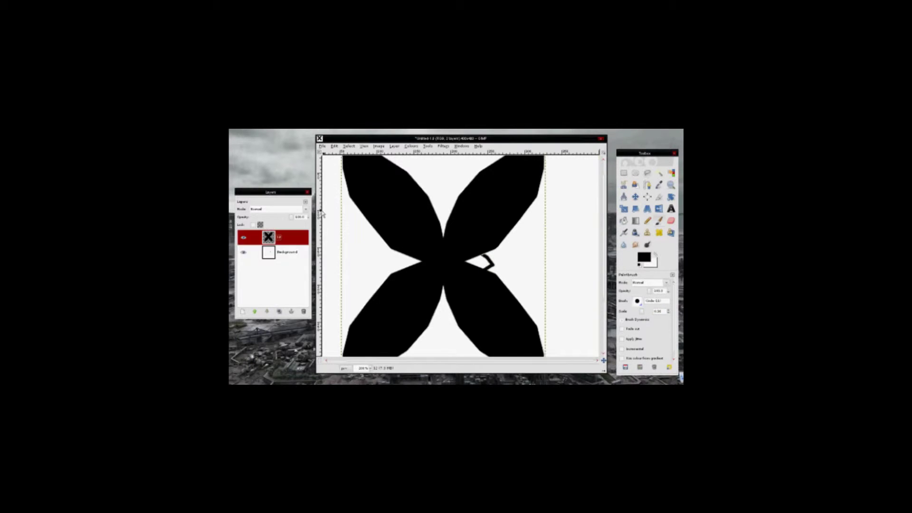
pyautogui.click(394, 146)
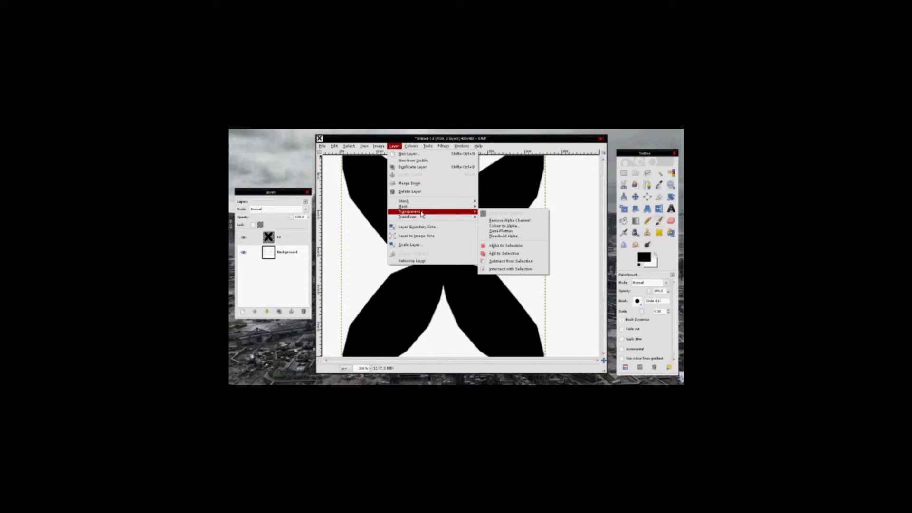
pyautogui.moveTo(411, 211)
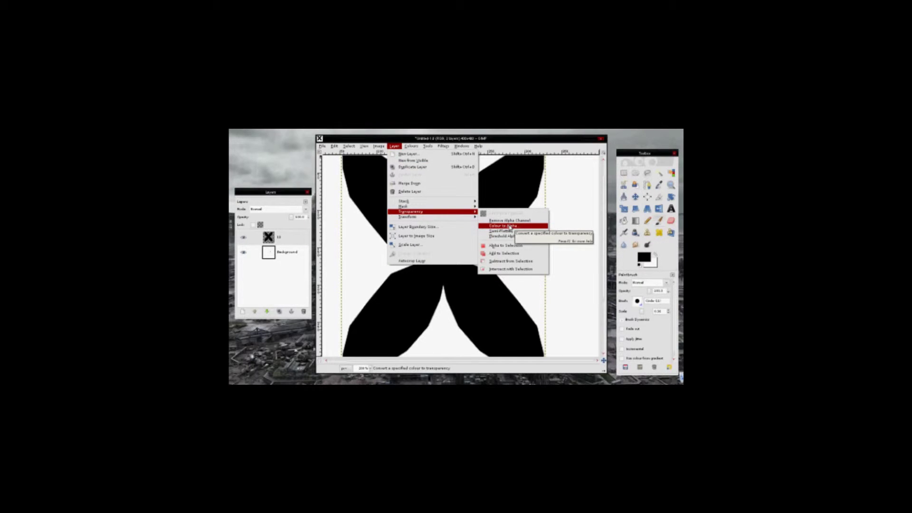
pyautogui.click(510, 226)
pyautogui.click(300, 314)
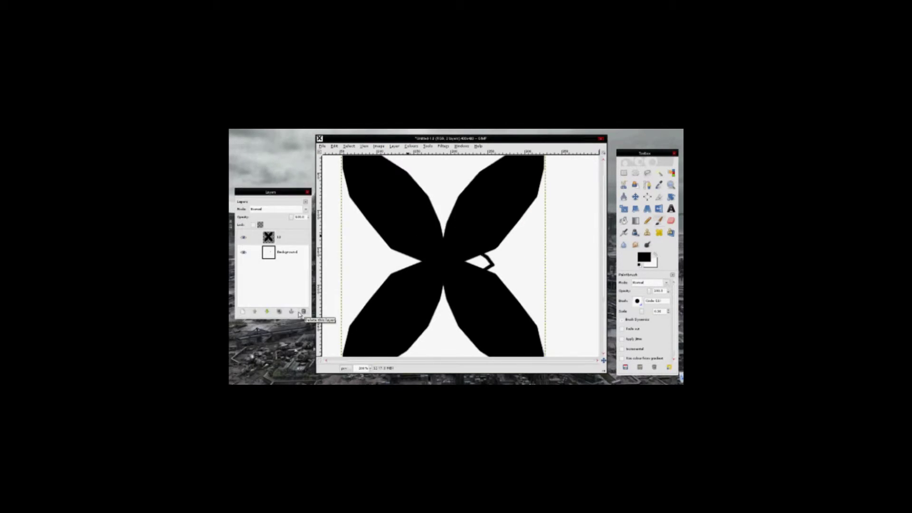
pyautogui.moveTo(285, 237)
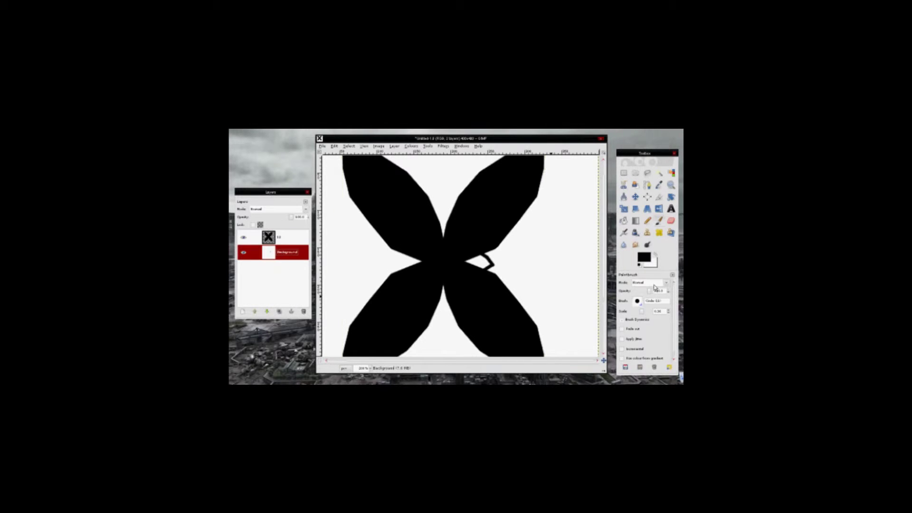
# Step: Paint white over the stray black zigzag and view the image at 100%
pyautogui.press('x')
pyautogui.moveTo(494, 260); pyautogui.dragTo(488, 269)
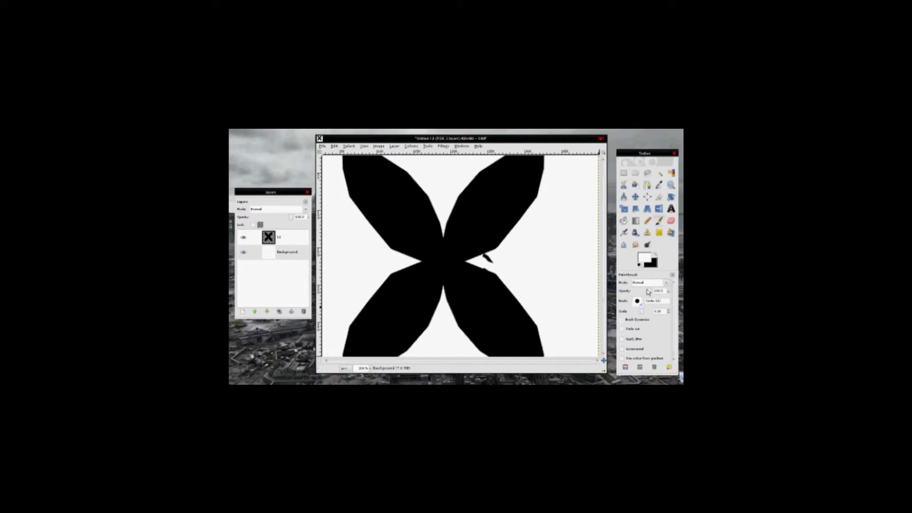
pyautogui.press('1')
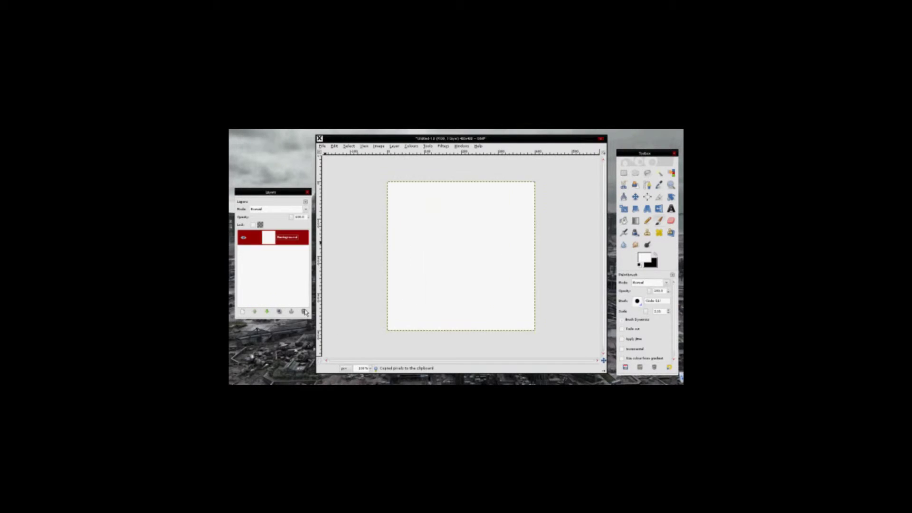
# Step: Copy and paste the flower as a new layer and resize it to the image size
pyautogui.moveTo(276, 237); pyautogui.dragTo(460, 256)
pyautogui.press('-')
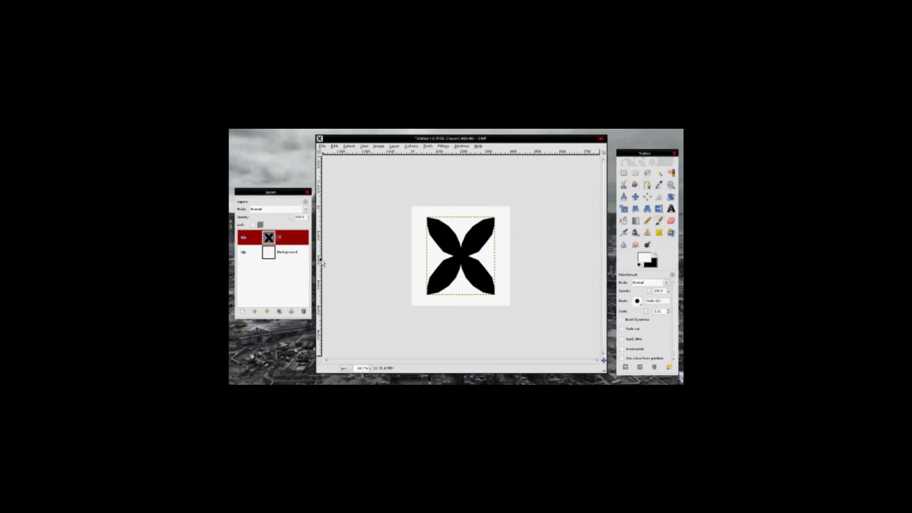
pyautogui.hotkey('ctrl', 'c')
pyautogui.hotkey('ctrl', 'v')
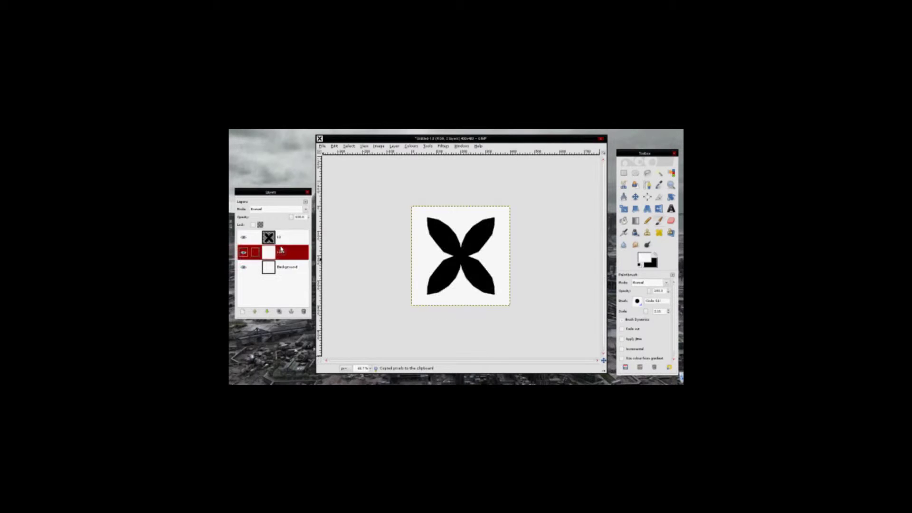
pyautogui.rightClick(279, 241)
pyautogui.click(306, 193)
# Step: Merge the flower layers down into a single layer, then bring up the Filters menu
pyautogui.hotkey('shift', 'e')
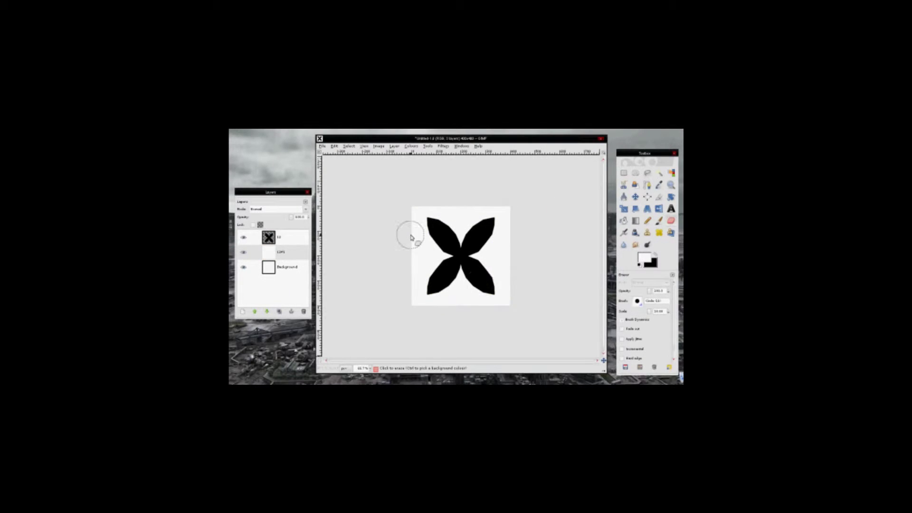
pyautogui.click(243, 267)
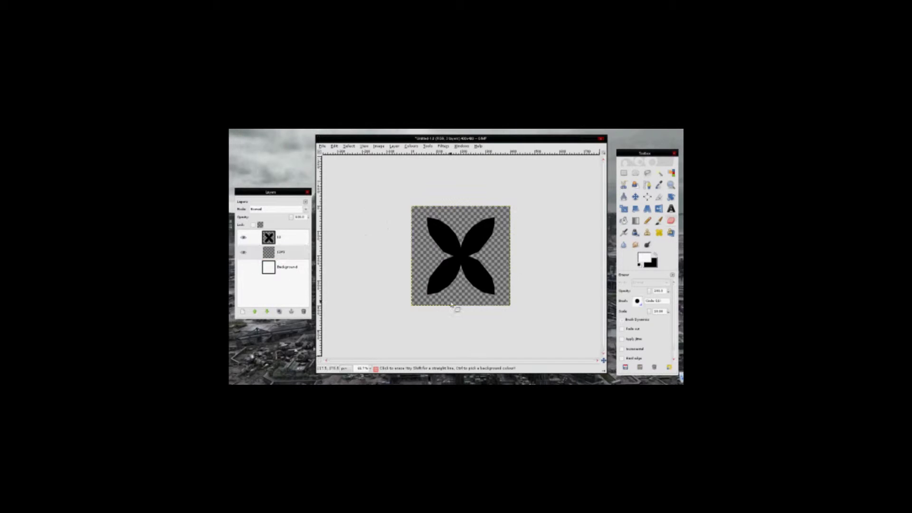
pyautogui.click(243, 267)
pyautogui.press('1')
pyautogui.rightClick(264, 238)
pyautogui.click(304, 164)
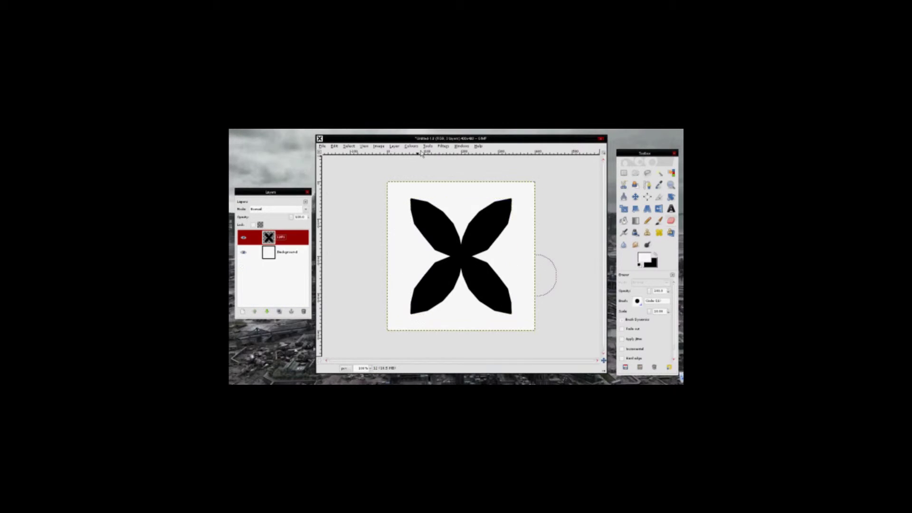
pyautogui.click(442, 146)
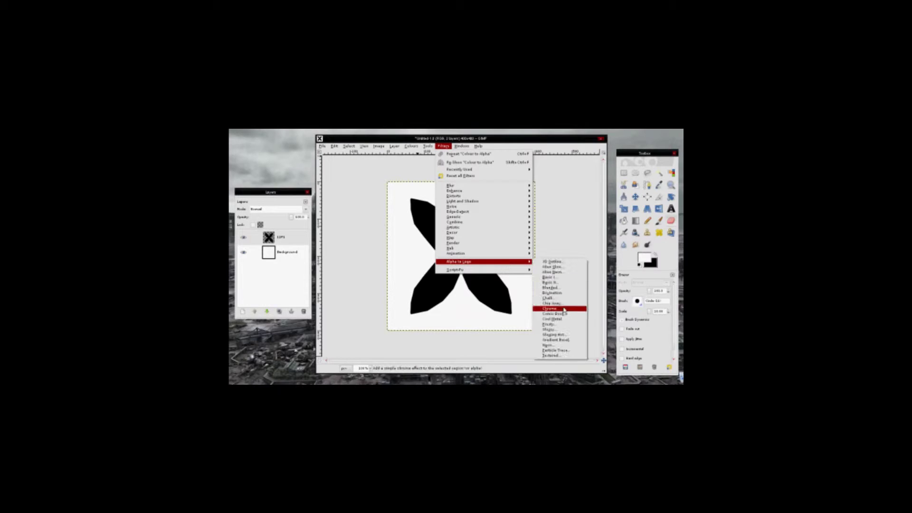
pyautogui.moveTo(470, 261)
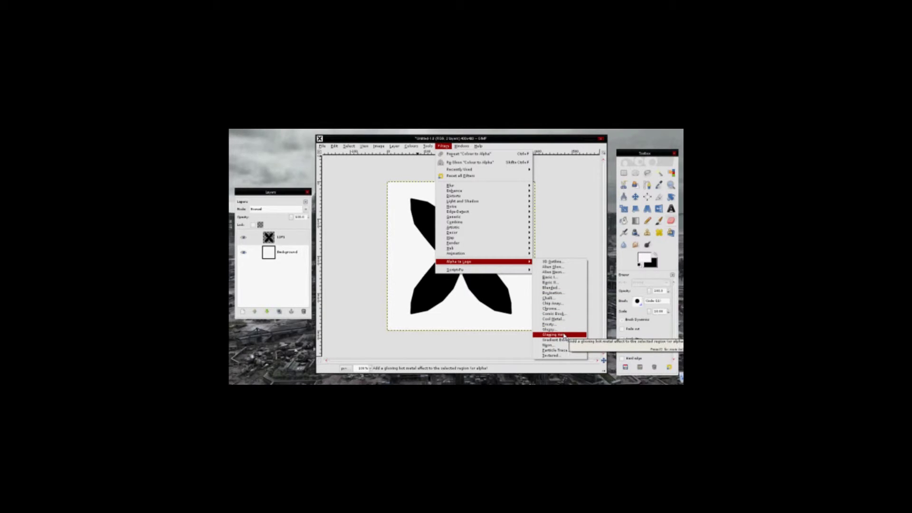
# Step: Apply Glowing Hot to the flower and delete the dark Background#1 backdrop layer
pyautogui.click(563, 335)
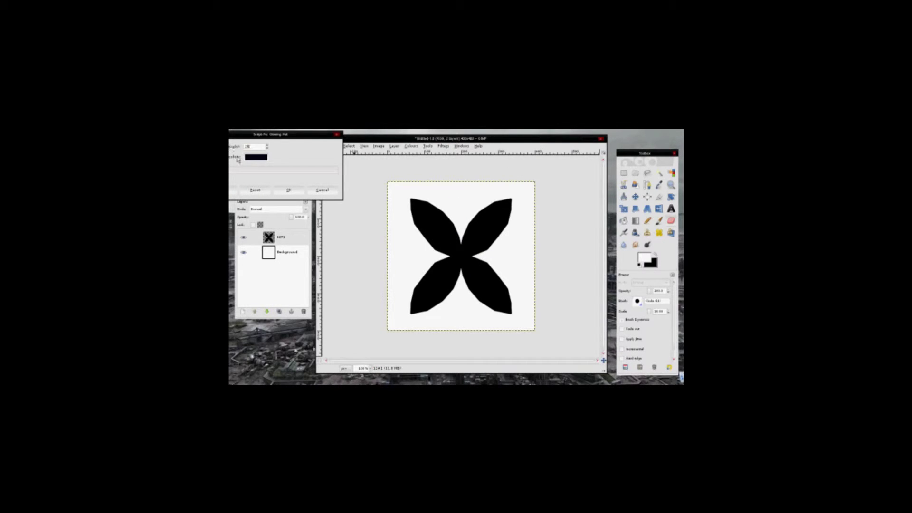
pyautogui.click(288, 190)
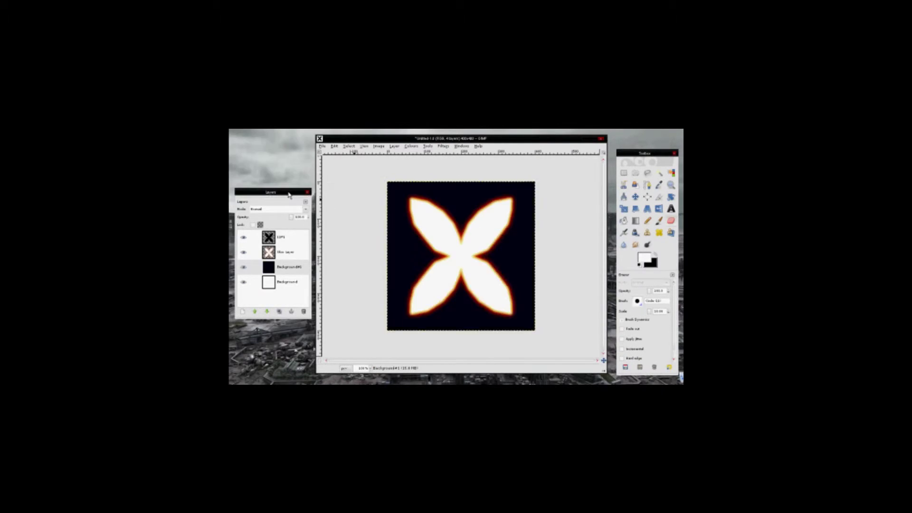
pyautogui.click(243, 267)
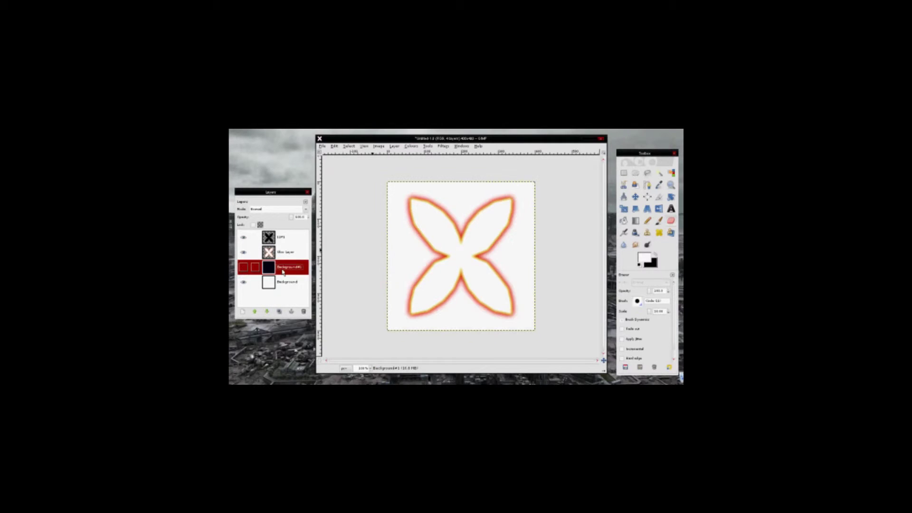
pyautogui.moveTo(284, 272); pyautogui.dragTo(304, 311)
pyautogui.moveTo(278, 237); pyautogui.dragTo(279, 237)
pyautogui.press('p')
pyautogui.press('x')
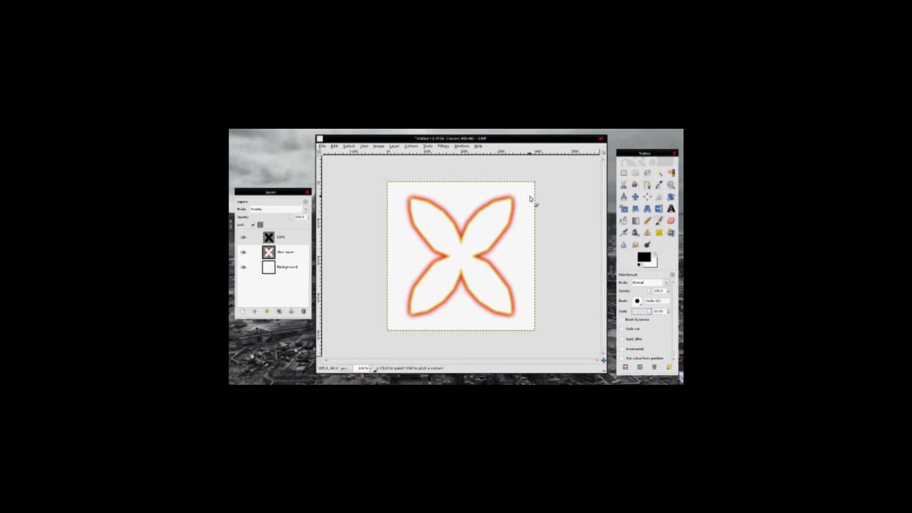
# Step: Delete layer 12#1 and move layer 12 below the Glow Layer
pyautogui.click(285, 237)
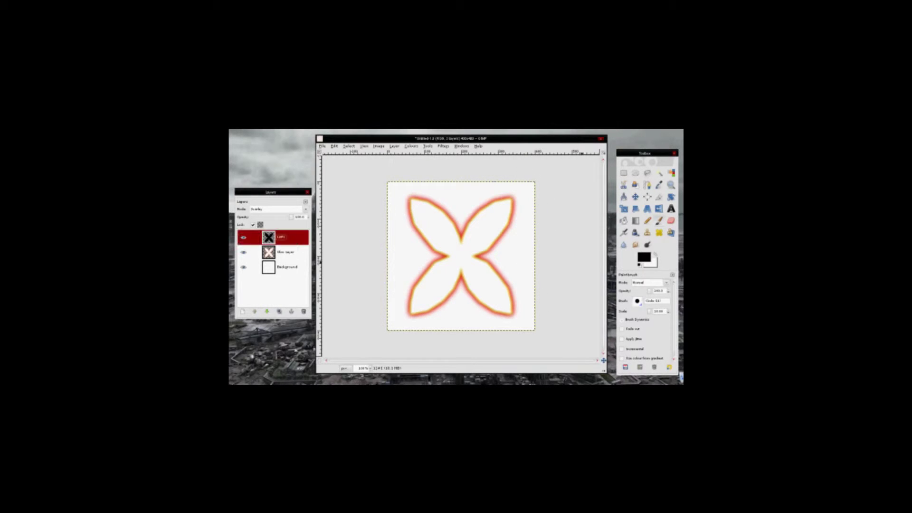
pyautogui.click(255, 237)
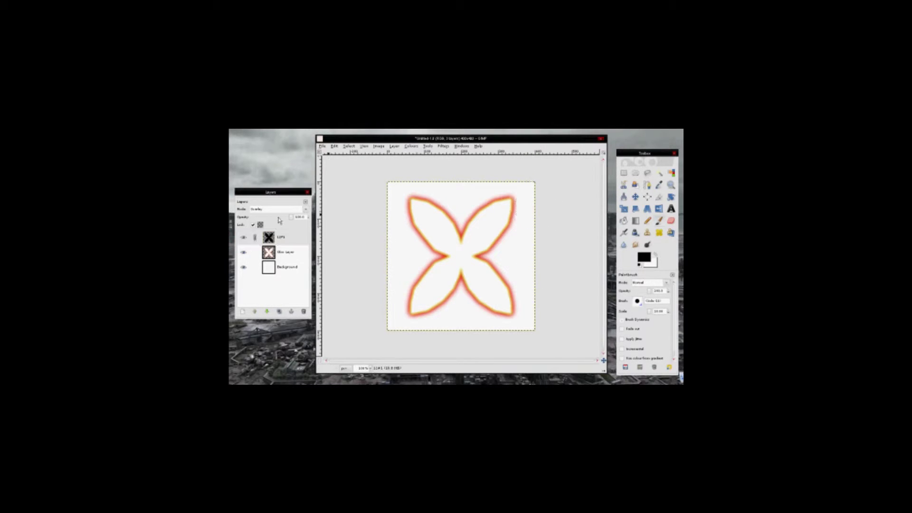
pyautogui.click(255, 237)
pyautogui.click(268, 237)
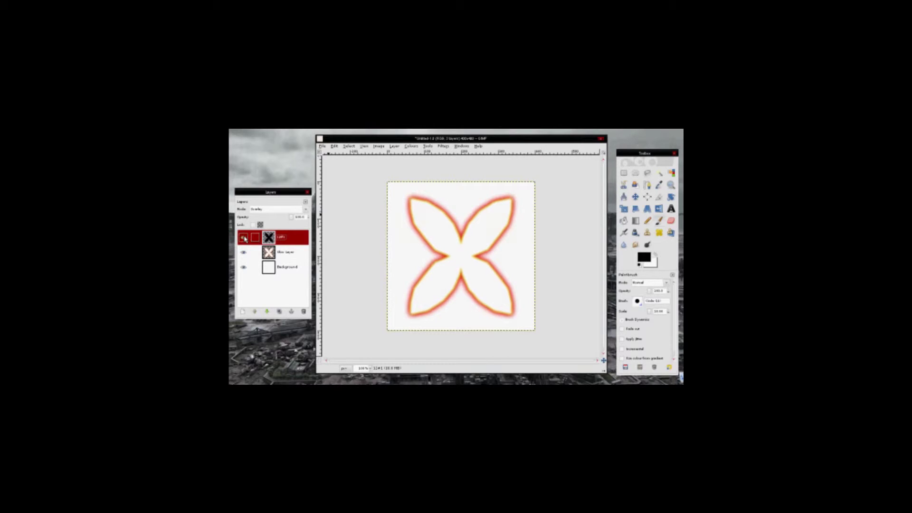
pyautogui.rightClick(268, 237)
pyautogui.click(294, 165)
pyautogui.click(277, 253)
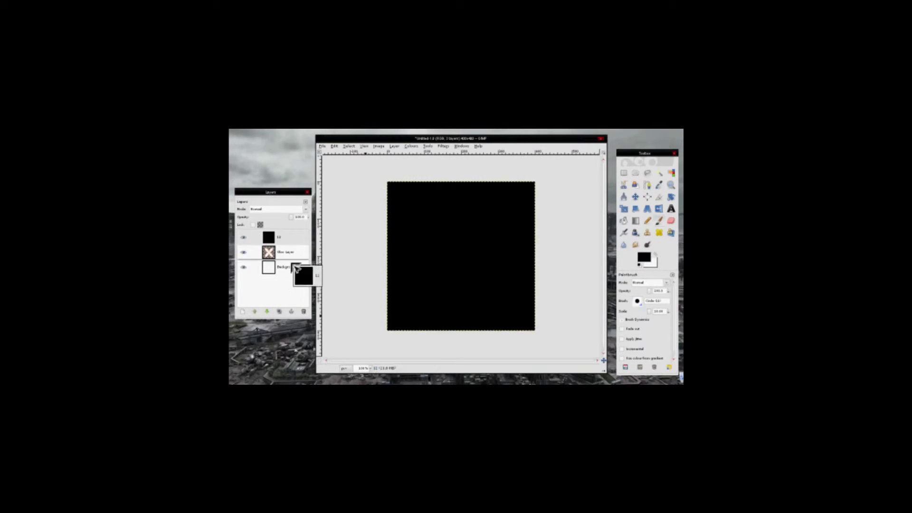
pyautogui.moveTo(268, 237); pyautogui.dragTo(290, 262)
# Step: Paste the flower twice as new layers, creating a duplicate copy on top
pyautogui.hotkey('ctrl', 'v')
pyautogui.hotkey('shift', 'ctrl', 'n')
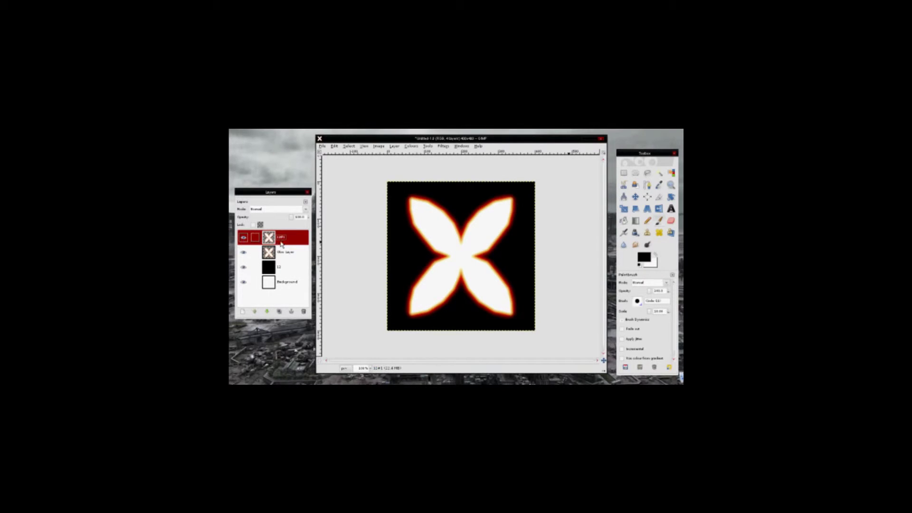
pyautogui.hotkey('ctrl', 'v')
pyautogui.hotkey('shift', 'ctrl', 'n')
pyautogui.hotkey('shift', 't')
# Step: Shrink the duplicate star layer, merge it down, and centre the small copy on the big star
pyautogui.click(529, 249)
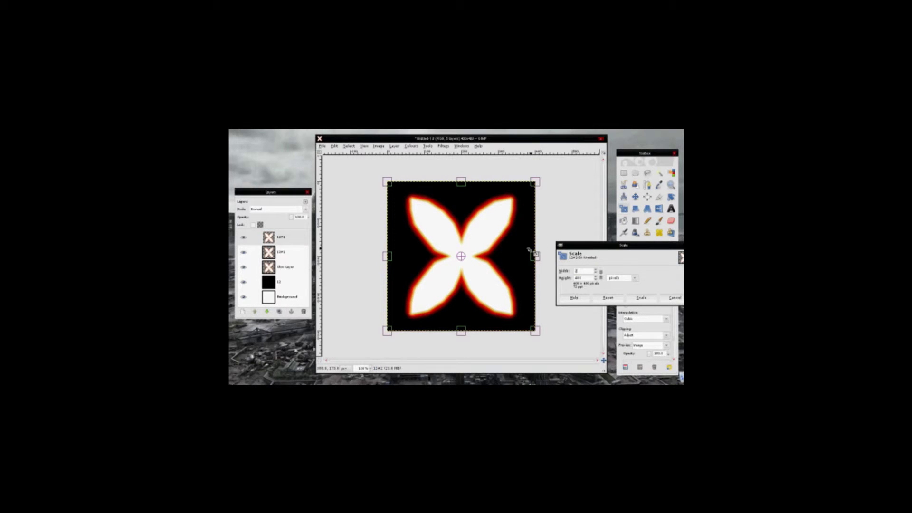
pyautogui.write('00')
pyautogui.click(640, 298)
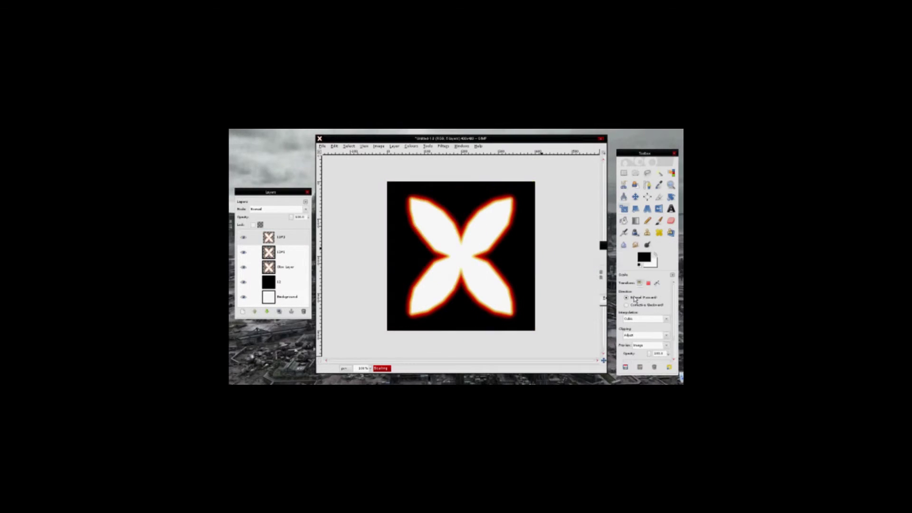
pyautogui.click(281, 252)
pyautogui.rightClick(280, 252)
pyautogui.click(304, 162)
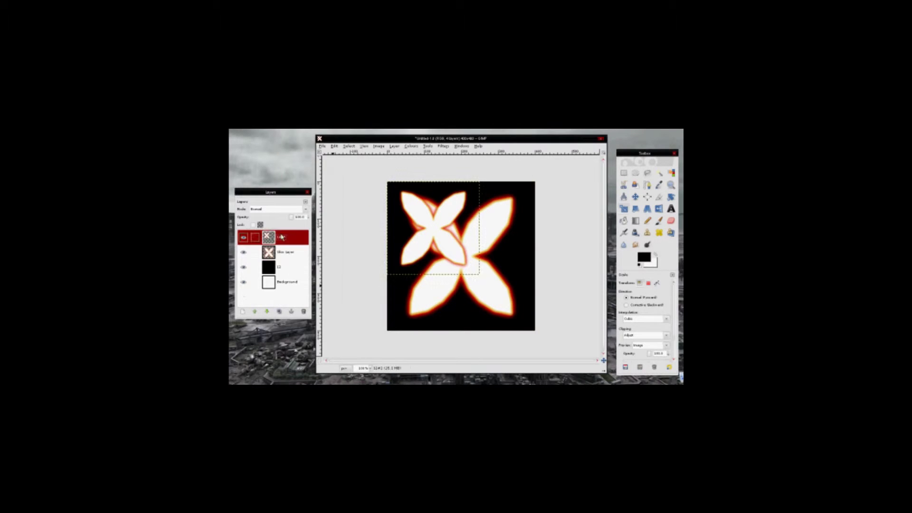
pyautogui.moveTo(281, 238); pyautogui.dragTo(326, 327)
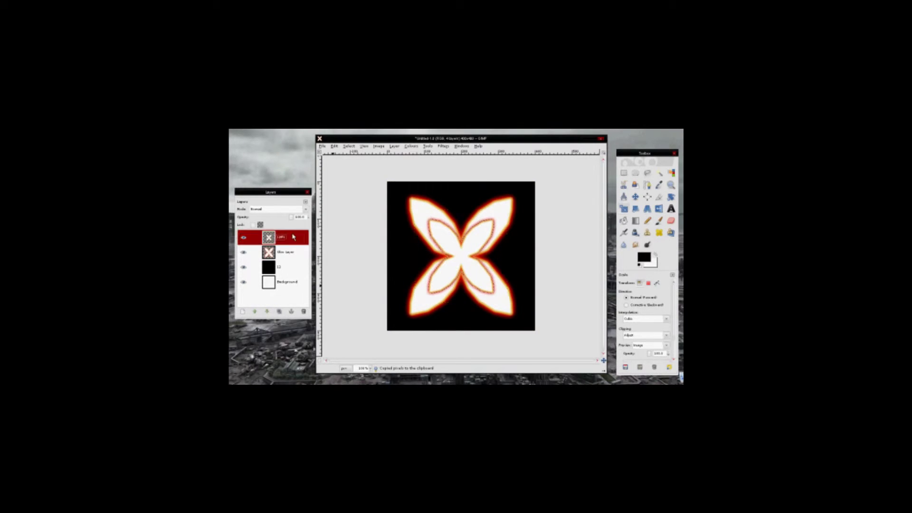
# Step: Set the star copy's blending mode to Darken only and begin rotating it 45°
pyautogui.click(278, 208)
pyautogui.click(268, 236)
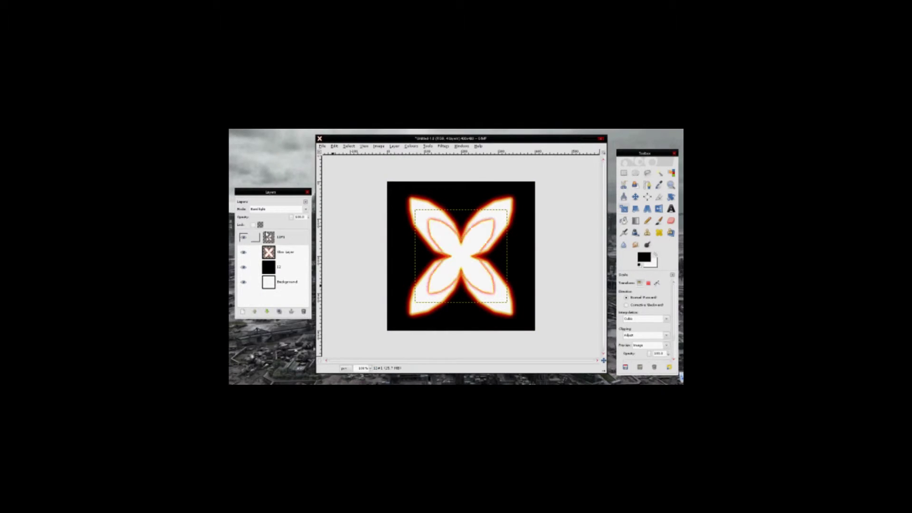
pyautogui.press('Down')
pyautogui.press('Down')
pyautogui.press('Down')
pyautogui.press('Down')
pyautogui.press('Down')
pyautogui.press('Down')
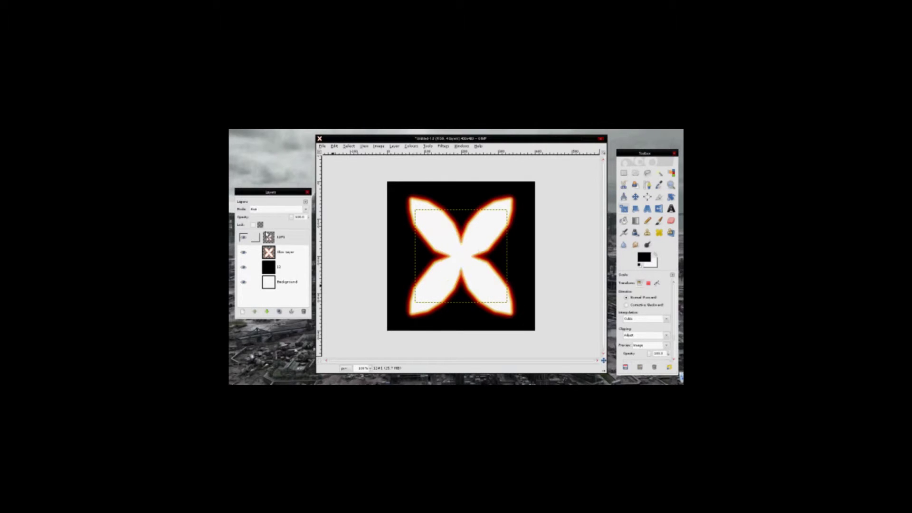
pyautogui.press('Down')
pyautogui.press('Down')
pyautogui.press('Down')
pyautogui.press('Down')
pyautogui.press('Down')
pyautogui.press('Up')
pyautogui.press('Up')
pyautogui.scroll(-2, 439, 268)
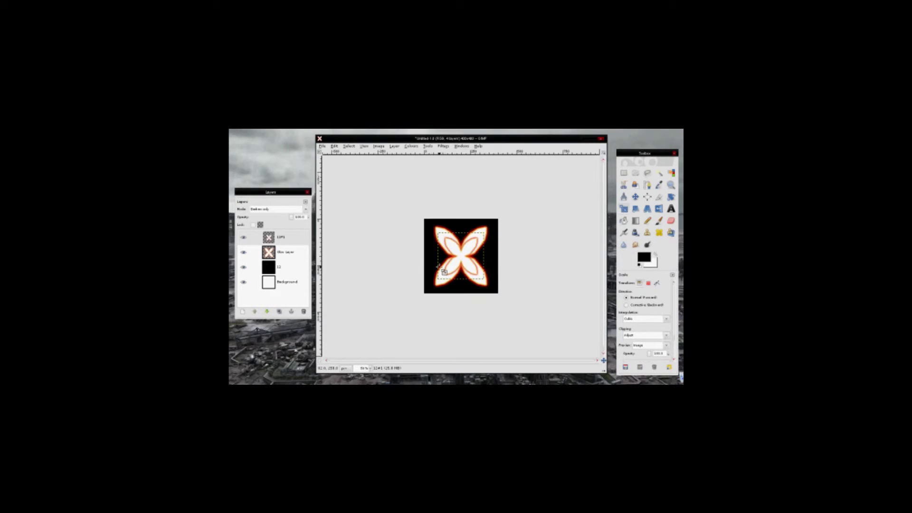
pyautogui.scroll(1, 440, 268)
pyautogui.scroll(2, 440, 268)
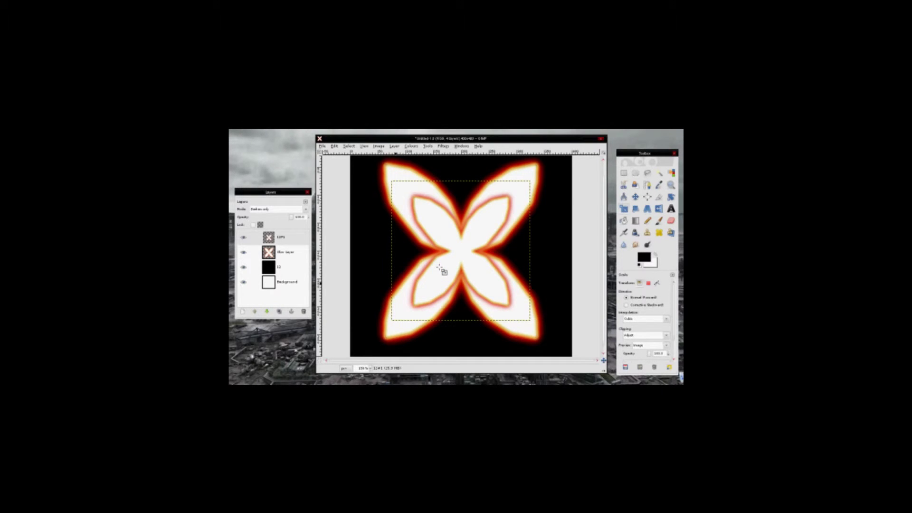
pyautogui.hotkey('shift', 'r')
pyautogui.moveTo(442, 269); pyautogui.dragTo(430, 270)
# Step: Rotate the inner star copy 45° and set its blending mode to Addition
pyautogui.write('45')
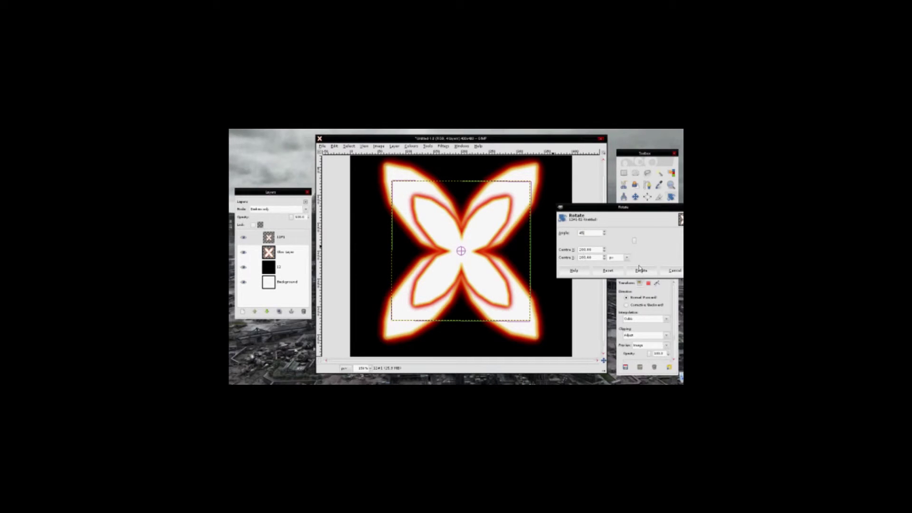
pyautogui.press('Return')
pyautogui.click(278, 209)
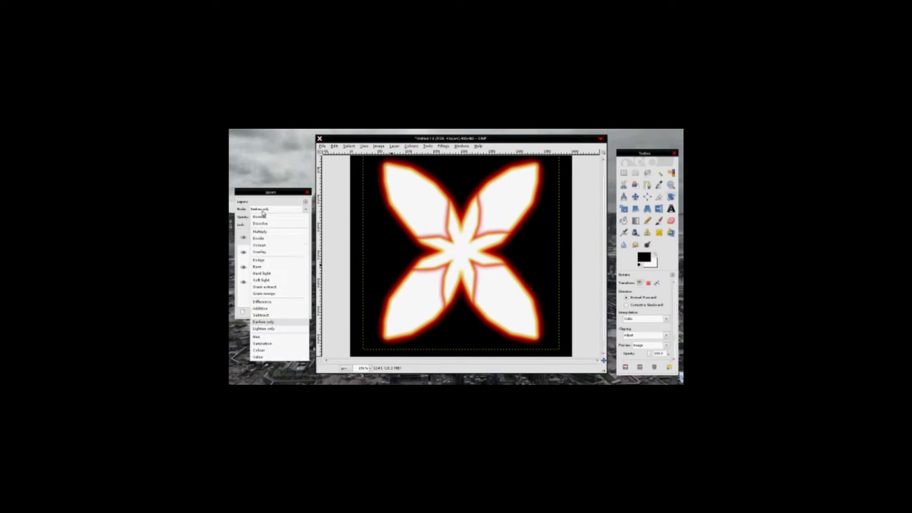
pyautogui.click(271, 263)
pyautogui.press('Down')
pyautogui.press('Down')
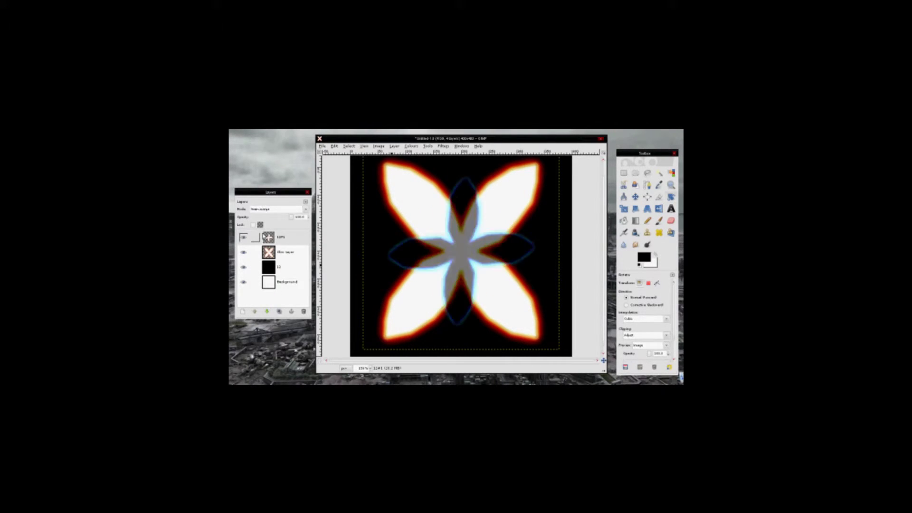
pyautogui.press('Down')
pyautogui.press('Down')
pyautogui.press('Down')
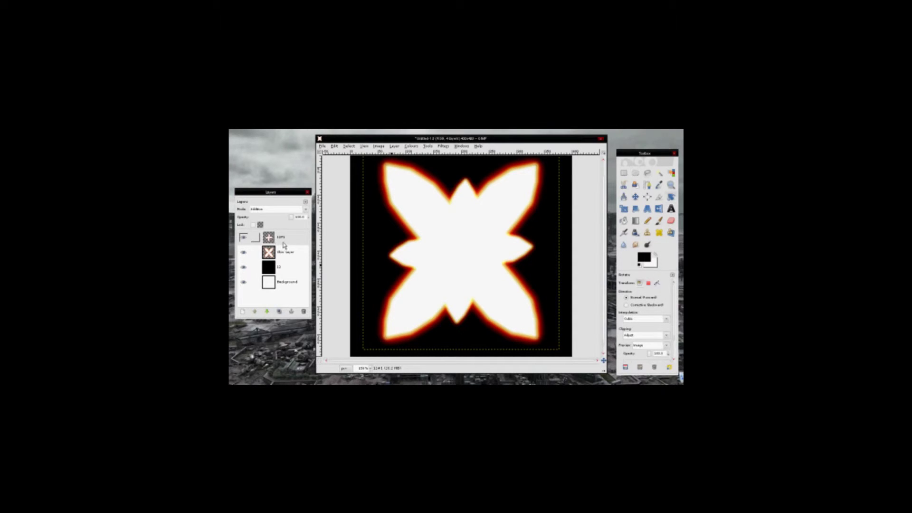
# Step: Select the top star layer in the Layers panel
pyautogui.click(281, 241)
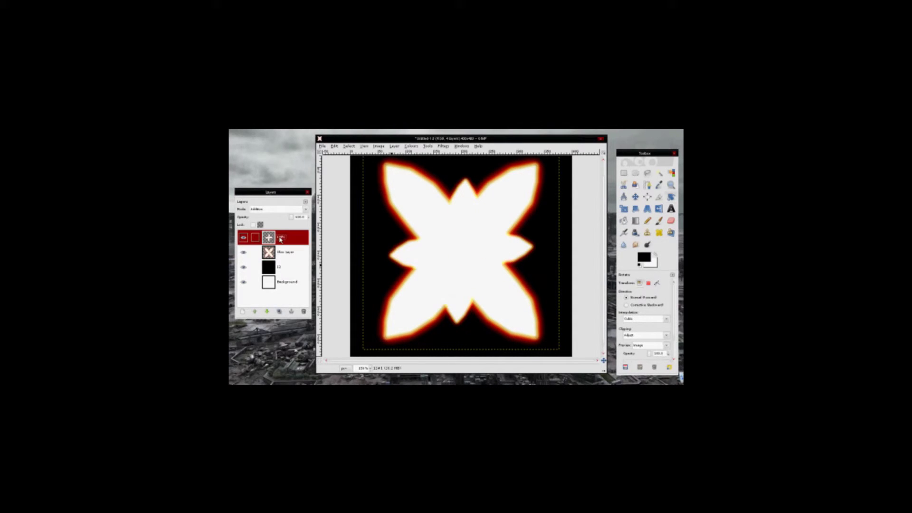
pyautogui.scroll(-2, 424, 254)
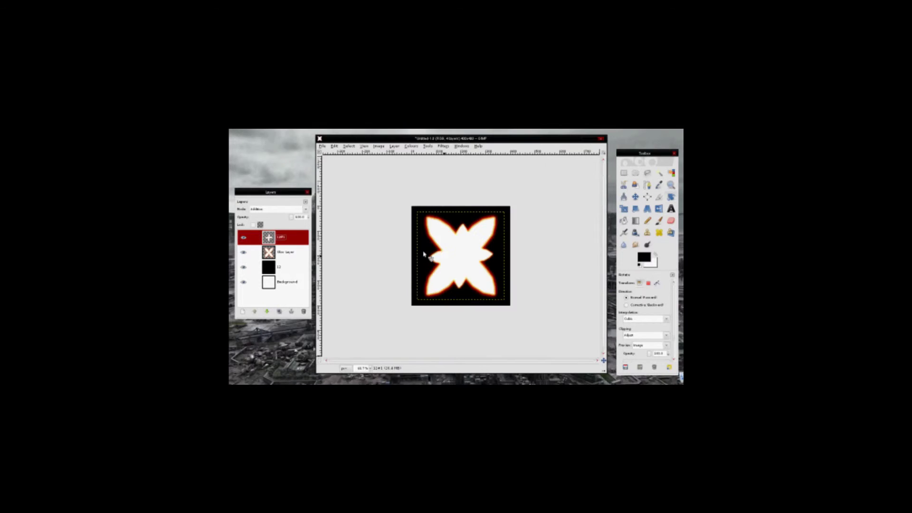
pyautogui.scroll(1, 424, 254)
pyautogui.scroll(-1, 272, 211)
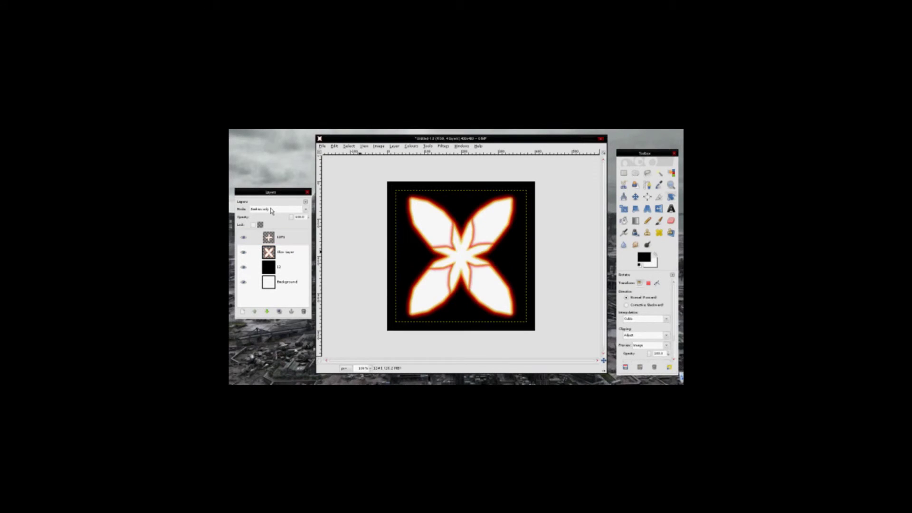
pyautogui.scroll(-2, 271, 211)
pyautogui.scroll(-2, 271, 211)
pyautogui.scroll(-2, 271, 211)
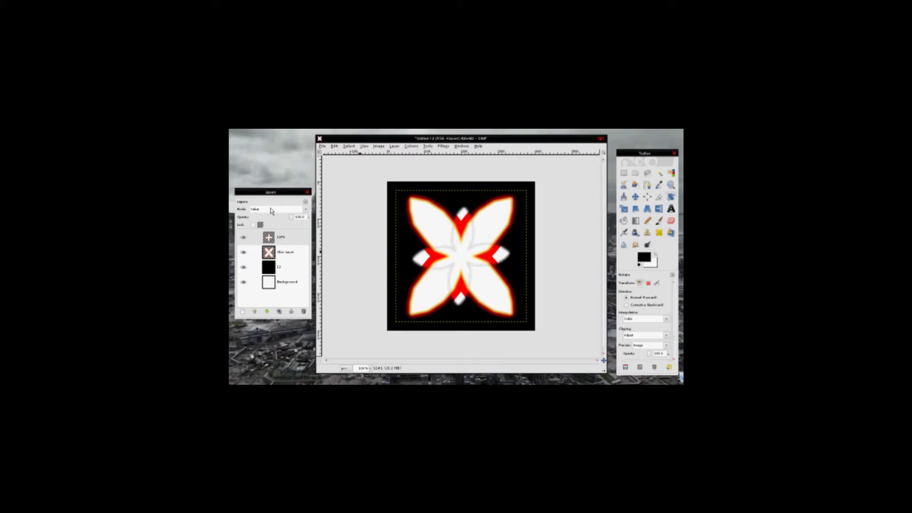
pyautogui.scroll(2, 272, 211)
pyautogui.scroll(2, 272, 211)
pyautogui.scroll(2, 271, 211)
pyautogui.scroll(1, 272, 211)
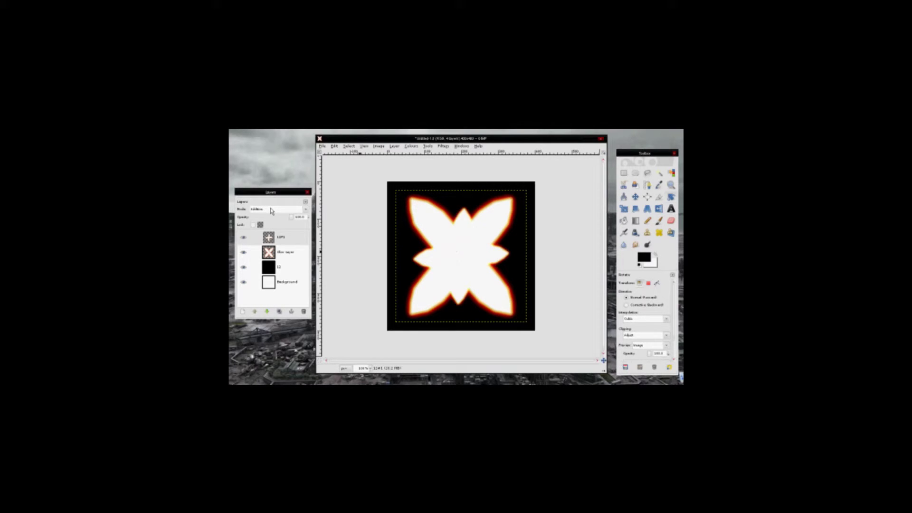
pyautogui.click(275, 241)
# Step: Copy the top star and paste it as its own new layer
pyautogui.hotkey('ctrl', 'c')
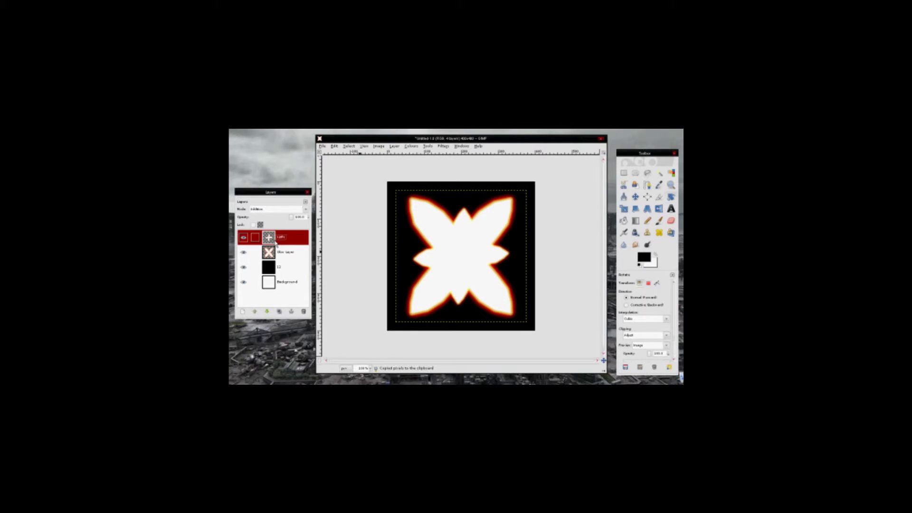
pyautogui.hotkey('ctrl', 'v')
pyautogui.hotkey('ctrl', 'shift', 'n')
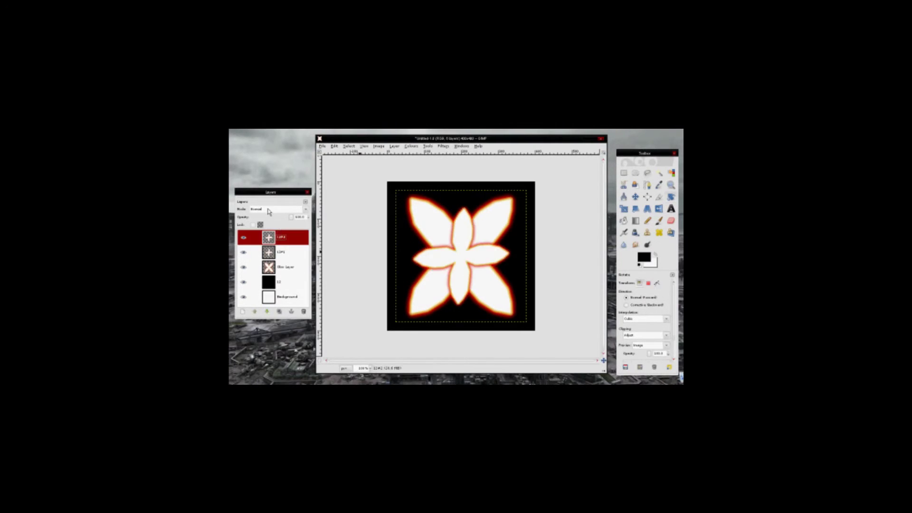
# Step: Set the new star layer to Grain merge blending at about 65% opacity
pyautogui.click(276, 209)
pyautogui.click(261, 273)
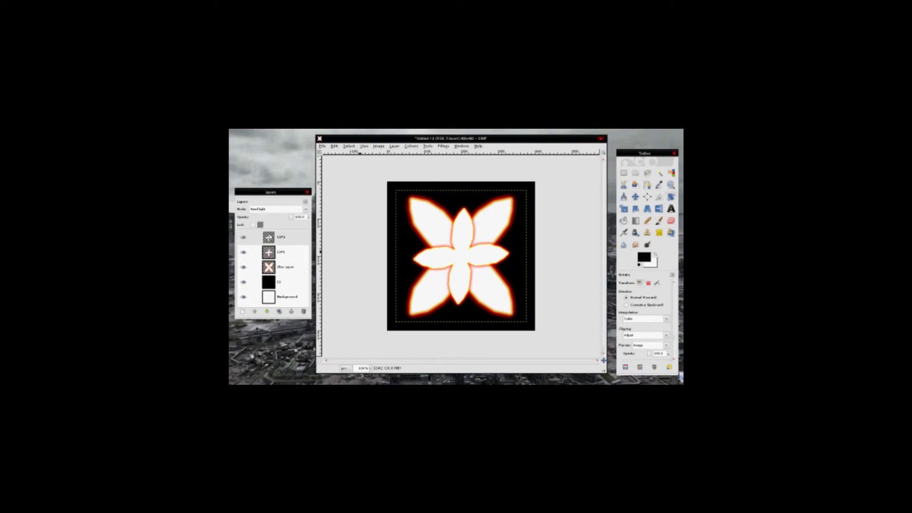
pyautogui.press('Down')
pyautogui.press('Down')
pyautogui.press('Down')
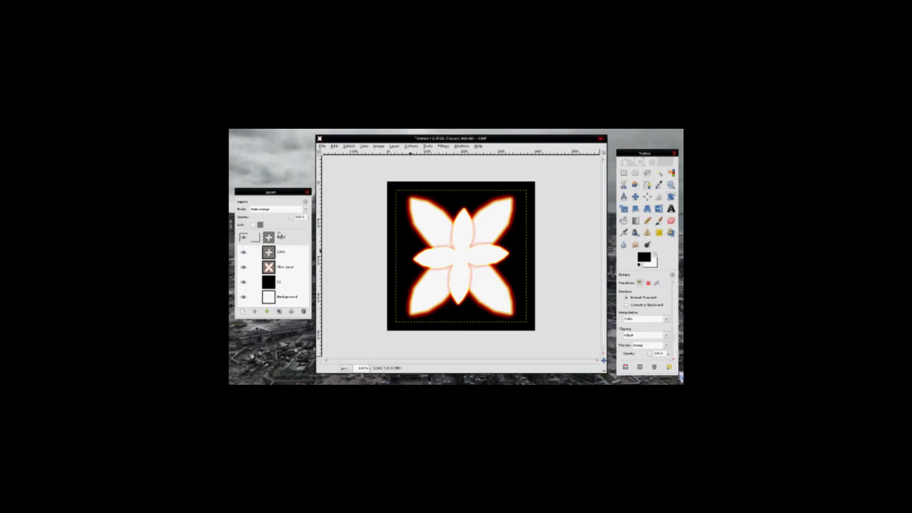
pyautogui.moveTo(292, 219); pyautogui.dragTo(276, 219)
pyautogui.scroll(3, 455, 279)
pyautogui.scroll(-6, 456, 279)
# Step: Try merging the top star layer down twice, undoing each attempt
pyautogui.scroll(3, 456, 270)
pyautogui.rightClick(285, 251)
pyautogui.press('Escape')
pyautogui.rightClick(285, 252)
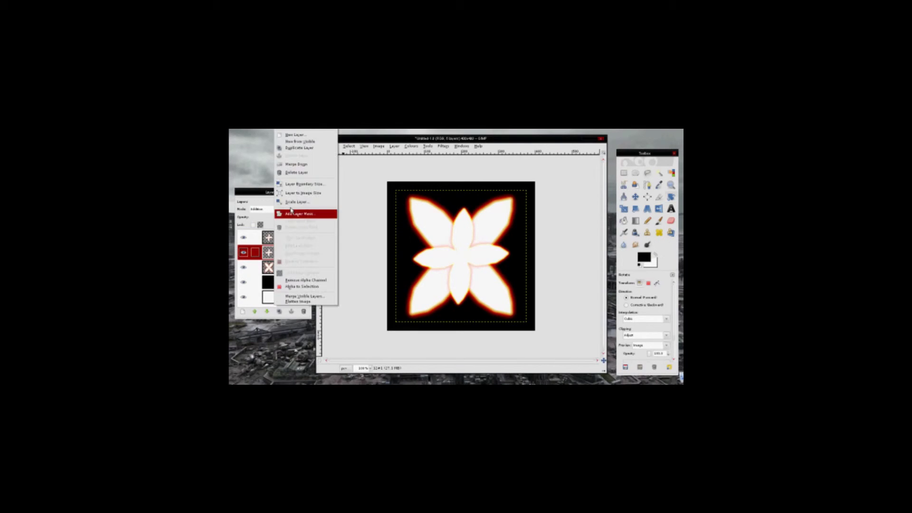
pyautogui.click(297, 164)
pyautogui.hotkey('ctrl', 'z')
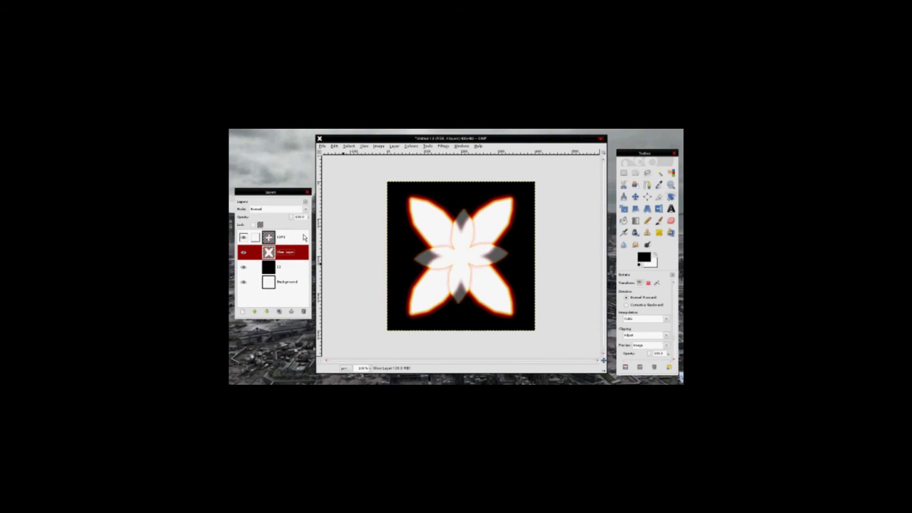
pyautogui.rightClick(291, 249)
pyautogui.press('Escape')
pyautogui.rightClick(291, 250)
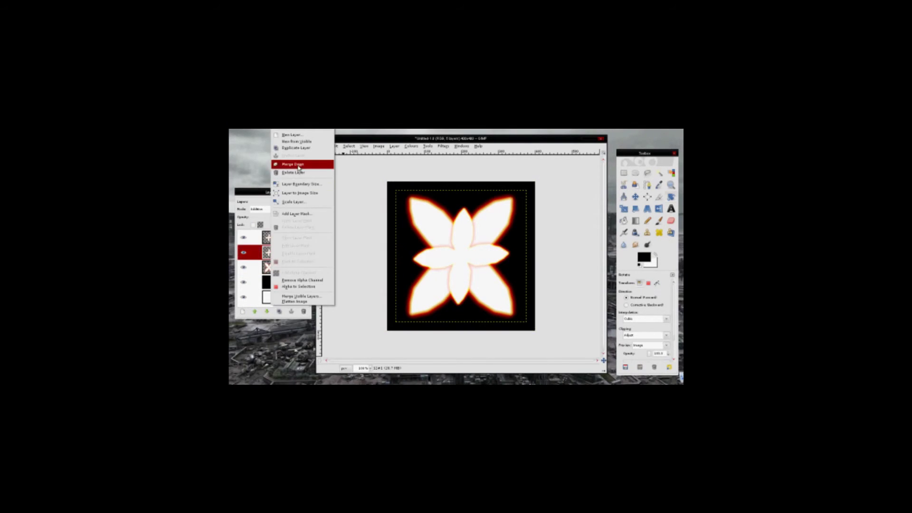
pyautogui.click(298, 164)
pyautogui.hotkey('ctrl', 'z')
# Step: Merge the Glow Layer down into layer 12, then merge the remaining star copies
pyautogui.rightClick(284, 237)
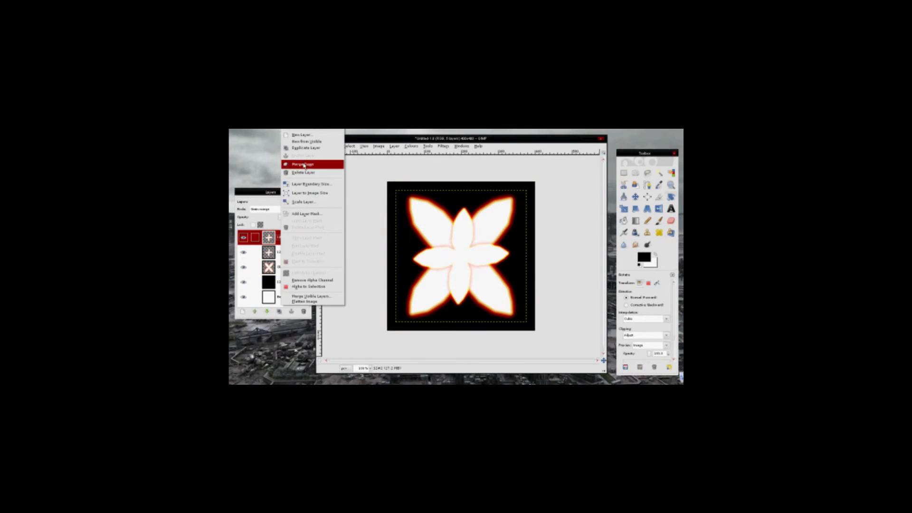
pyautogui.press('Escape')
pyautogui.click(287, 252)
pyautogui.rightClick(287, 251)
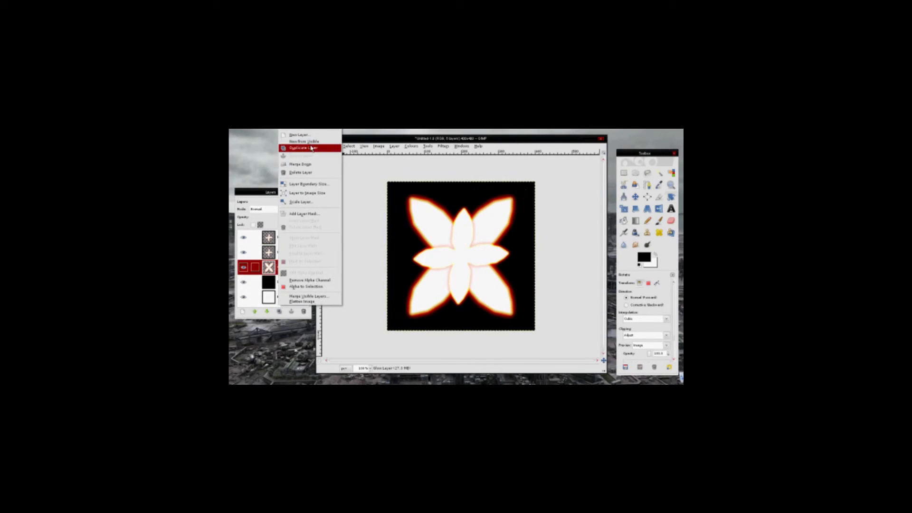
pyautogui.click(298, 164)
pyautogui.rightClick(290, 236)
pyautogui.click(298, 167)
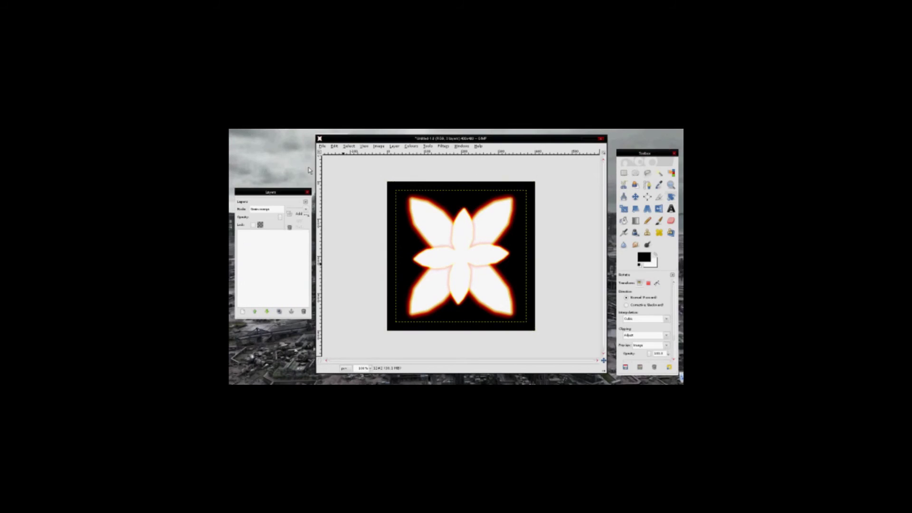
# Step: Switch to the Pencil tool for pixel-level touch-ups
pyautogui.keyDown('ctrl'); pyautogui.scroll(2, 417, 258); pyautogui.keyUp('ctrl')
pyautogui.keyDown('ctrl'); pyautogui.scroll(4, 408, 210); pyautogui.keyUp('ctrl')
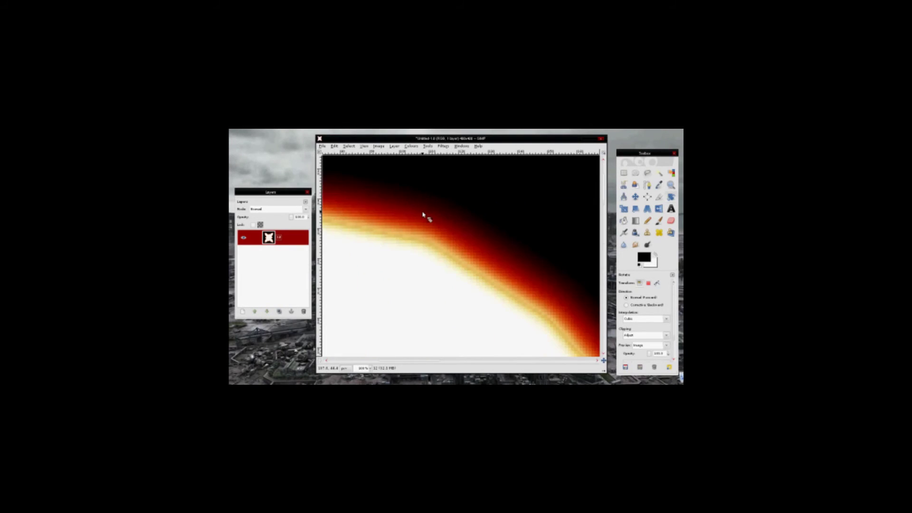
pyautogui.keyDown('ctrl'); pyautogui.scroll(1, 424, 214); pyautogui.keyUp('ctrl')
pyautogui.keyDown('ctrl'); pyautogui.scroll(2, 446, 192); pyautogui.keyUp('ctrl')
pyautogui.press('n')
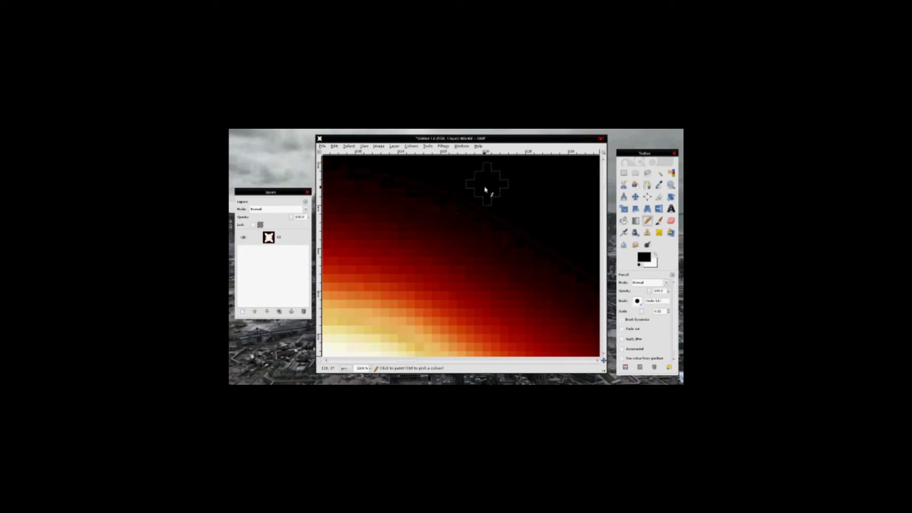
pyautogui.keyDown('ctrl'); pyautogui.scroll(-5, 551, 290); pyautogui.keyUp('ctrl')
pyautogui.keyDown('ctrl'); pyautogui.scroll(-4, 547, 287); pyautogui.keyUp('ctrl')
pyautogui.keyDown('ctrl'); pyautogui.scroll(2, 549, 276); pyautogui.keyUp('ctrl')
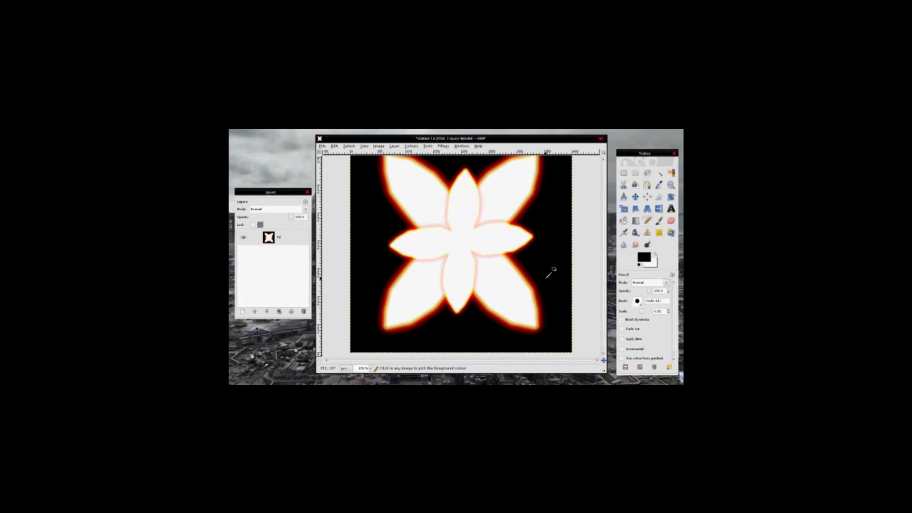
pyautogui.keyDown('ctrl'); pyautogui.scroll(4, 556, 303); pyautogui.keyUp('ctrl')
pyautogui.keyDown('ctrl'); pyautogui.scroll(-1, 498, 261); pyautogui.keyUp('ctrl')
pyautogui.keyDown('ctrl'); pyautogui.scroll(-2, 459, 285); pyautogui.keyUp('ctrl')
pyautogui.keyDown('ctrl'); pyautogui.scroll(-3, 459, 285); pyautogui.keyUp('ctrl')
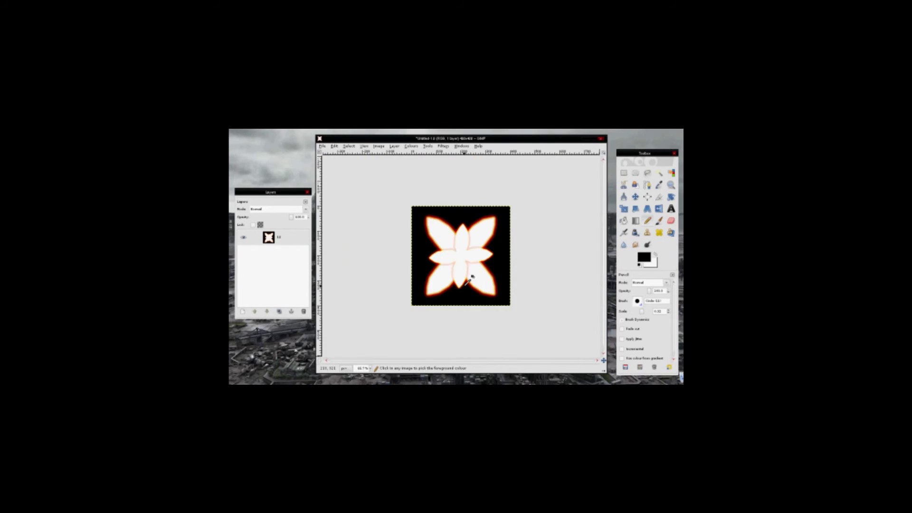
# Step: Convert the image to indexed colour mode
pyautogui.click(659, 173)
pyautogui.keyDown('ctrl'); pyautogui.scroll(1, 562, 236); pyautogui.keyUp('ctrl')
pyautogui.click(378, 146)
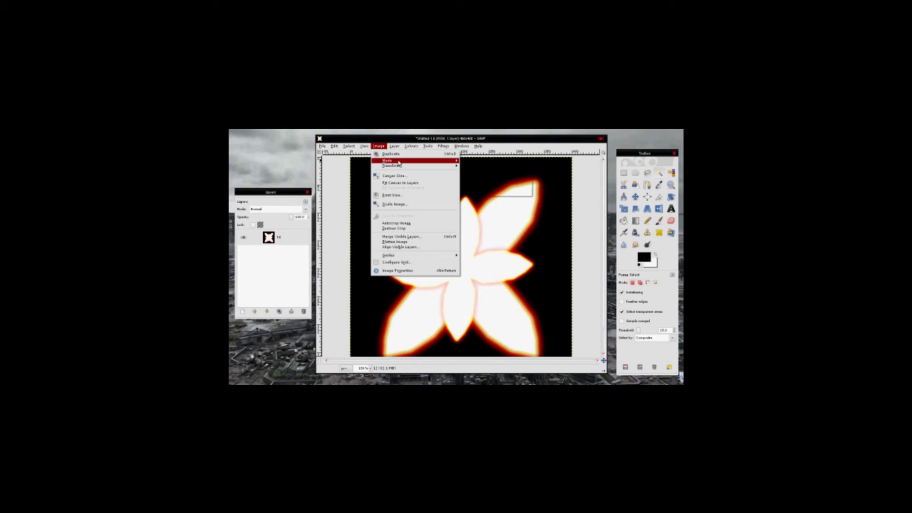
pyautogui.click(470, 177)
pyautogui.click(311, 287)
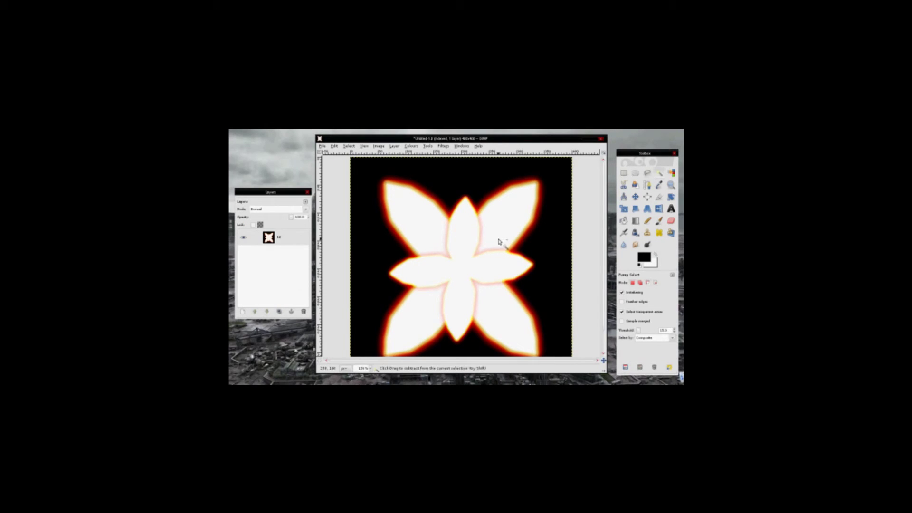
# Step: Select the black background by colour and invert the selection onto the flower
pyautogui.keyDown('ctrl'); pyautogui.scroll(1, 582, 260); pyautogui.keyUp('ctrl')
pyautogui.keyDown('ctrl'); pyautogui.scroll(5, 507, 244); pyautogui.keyUp('ctrl')
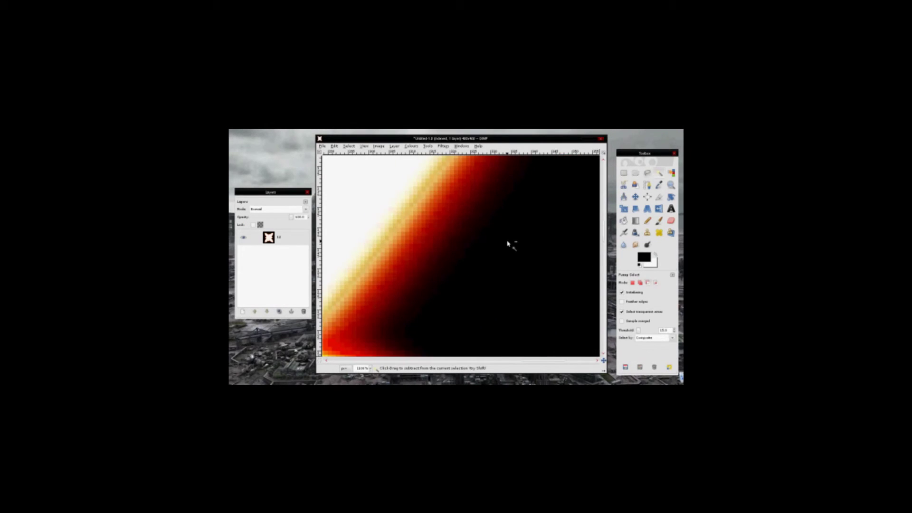
pyautogui.keyDown('ctrl'); pyautogui.scroll(-7, 507, 243); pyautogui.keyUp('ctrl')
pyautogui.keyDown('ctrl'); pyautogui.scroll(1, 508, 244); pyautogui.keyUp('ctrl')
pyautogui.keyDown('ctrl'); pyautogui.scroll(-1, 508, 244); pyautogui.keyUp('ctrl')
pyautogui.hotkey('shift', 'o')
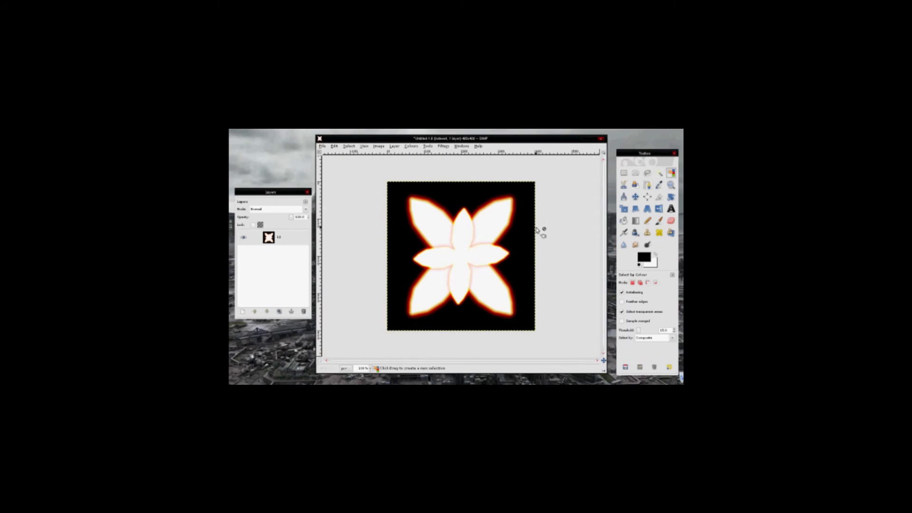
pyautogui.click(533, 231)
pyautogui.click(348, 146)
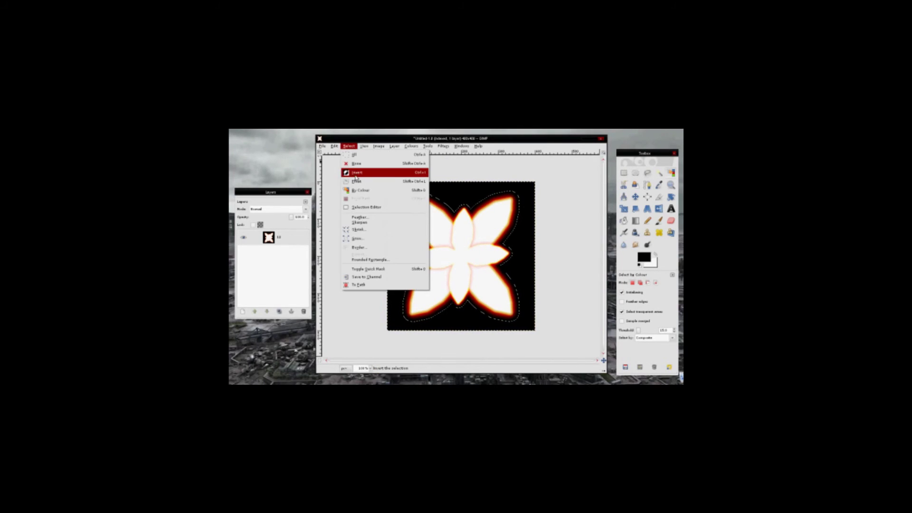
pyautogui.click(355, 173)
# Step: Copy the flower, paste it as a new layer and merge it down
pyautogui.hotkey('ctrl', 'c')
pyautogui.hotkey('ctrl', 'v')
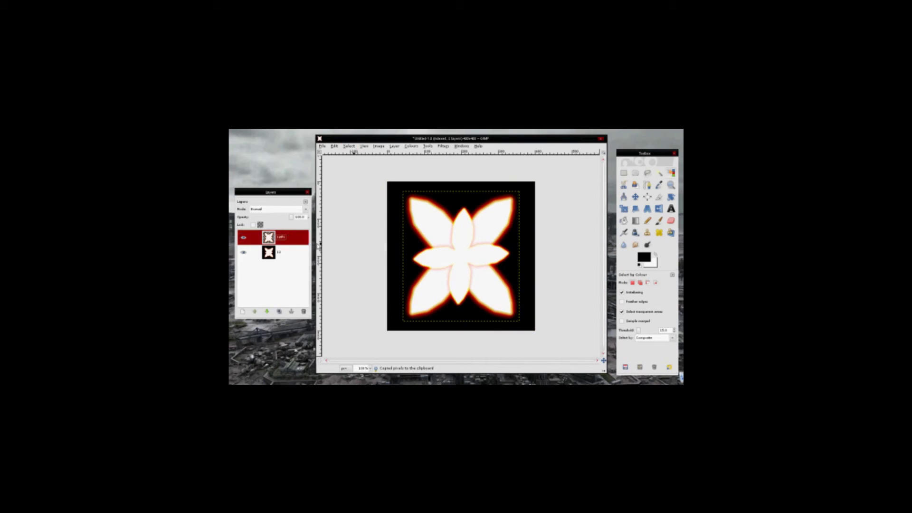
pyautogui.rightClick(281, 238)
pyautogui.click(304, 164)
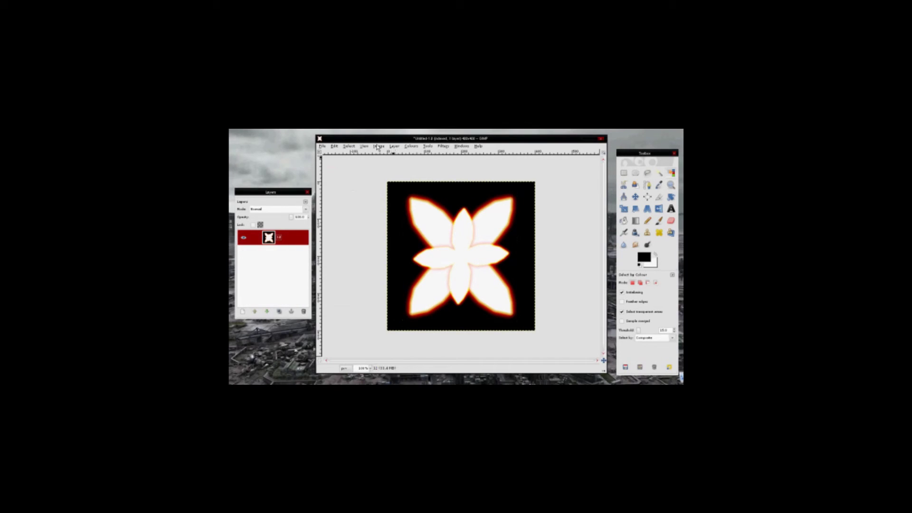
pyautogui.click(378, 146)
# Step: Scale the image to 80 × 80 pixels and zoom in on it
pyautogui.click(393, 202)
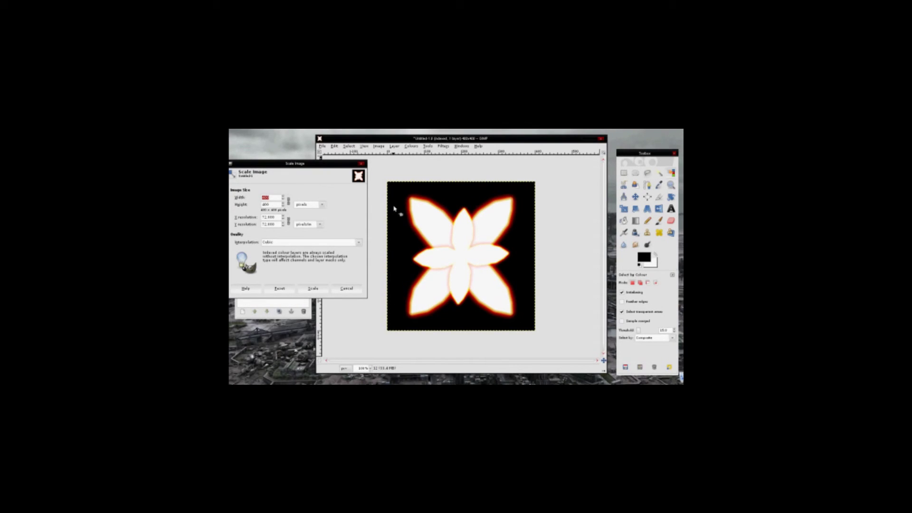
pyautogui.click(313, 288)
pyautogui.press('3')
pyautogui.press('+')
pyautogui.press('+')
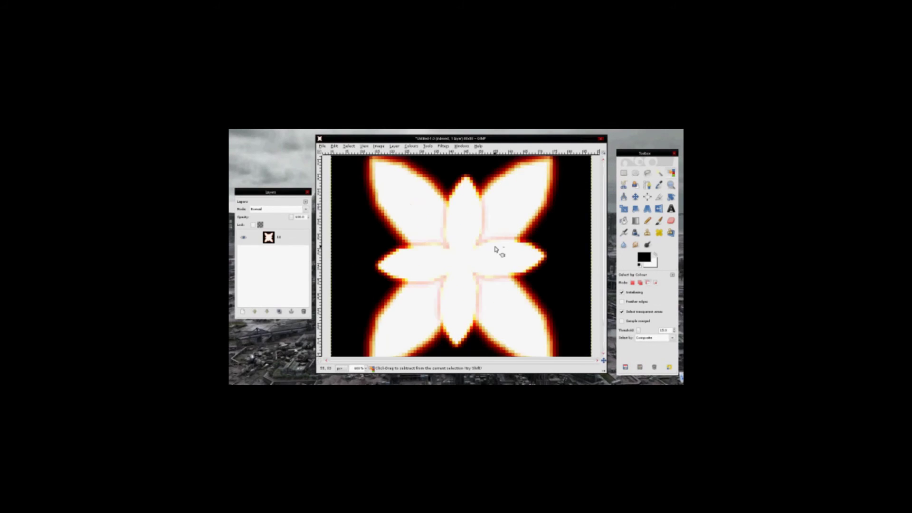
pyautogui.press('+')
# Step: Swap the foreground and background colours and select the Paintbrush tool
pyautogui.click(655, 255)
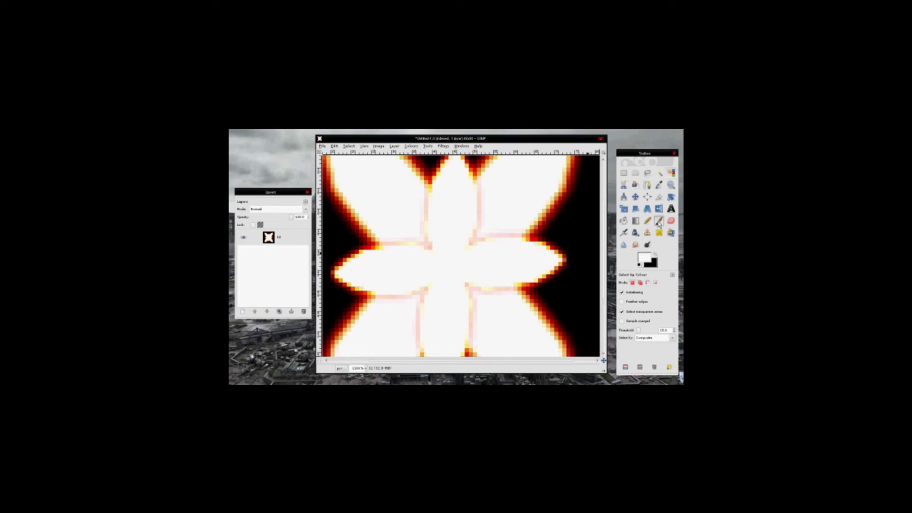
pyautogui.click(659, 220)
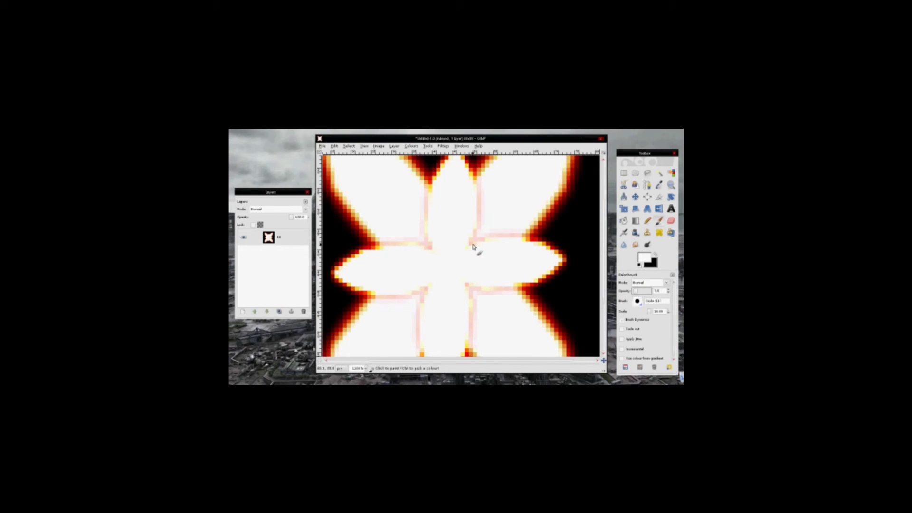
pyautogui.keyDown('ctrl'); pyautogui.scroll(-2, 475, 244); pyautogui.keyUp('ctrl')
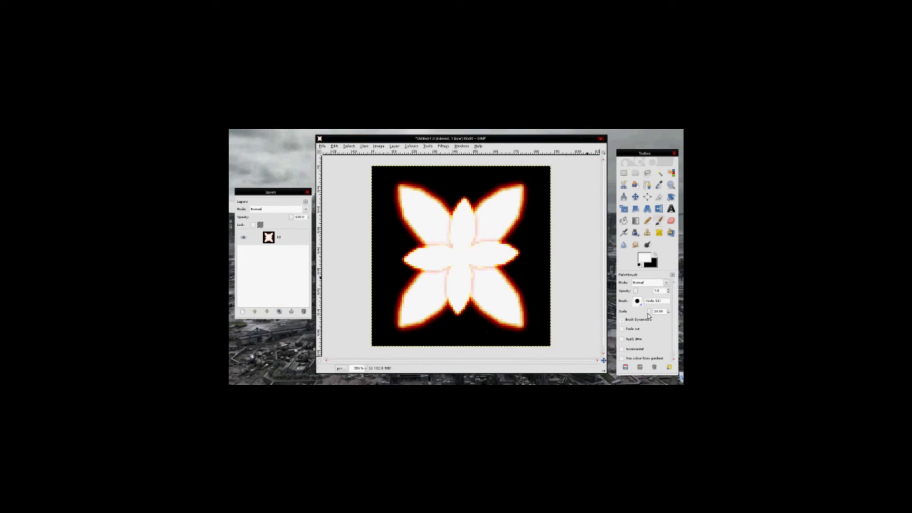
# Step: Convert the image back to RGB and scale it to 80 × 80 again
pyautogui.click(378, 146)
pyautogui.click(473, 160)
pyautogui.click(379, 146)
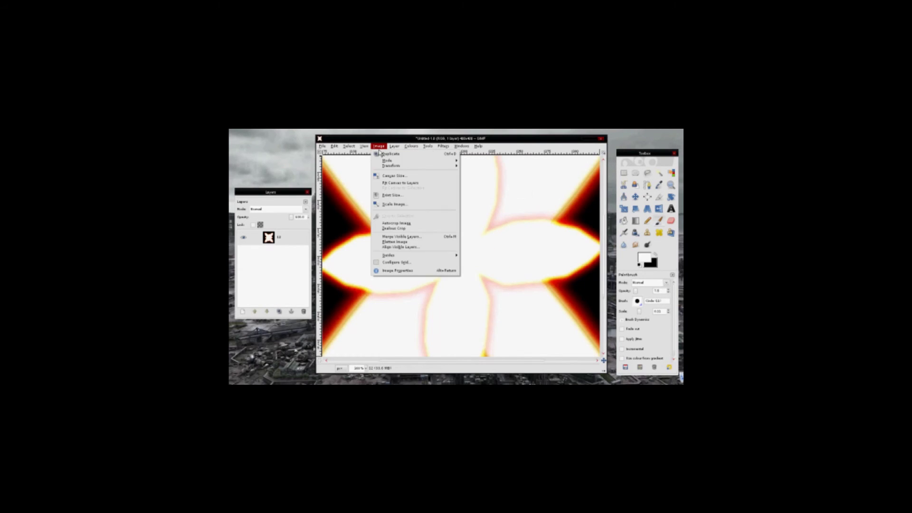
pyautogui.click(393, 204)
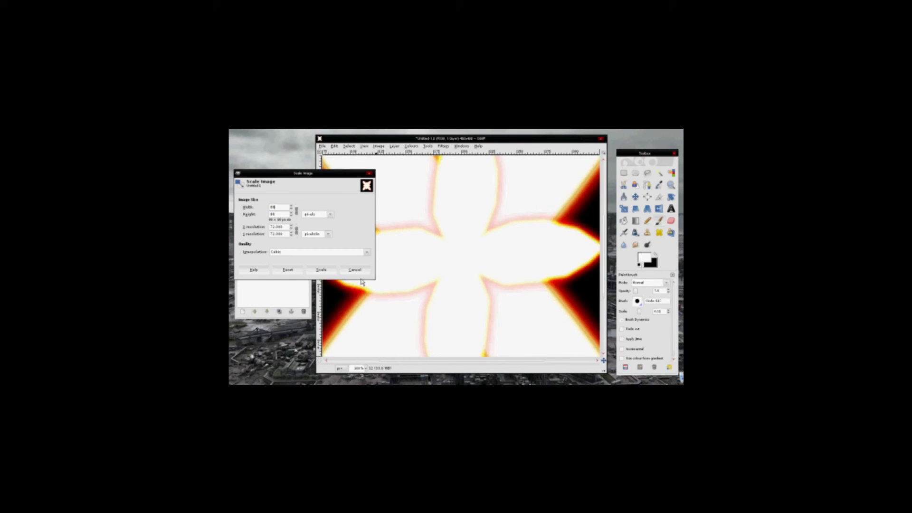
pyautogui.press('Return')
pyautogui.scroll(2, 470, 259)
# Step: Convert the 80 × 80 image to indexed colour
pyautogui.scroll(-1, 474, 259)
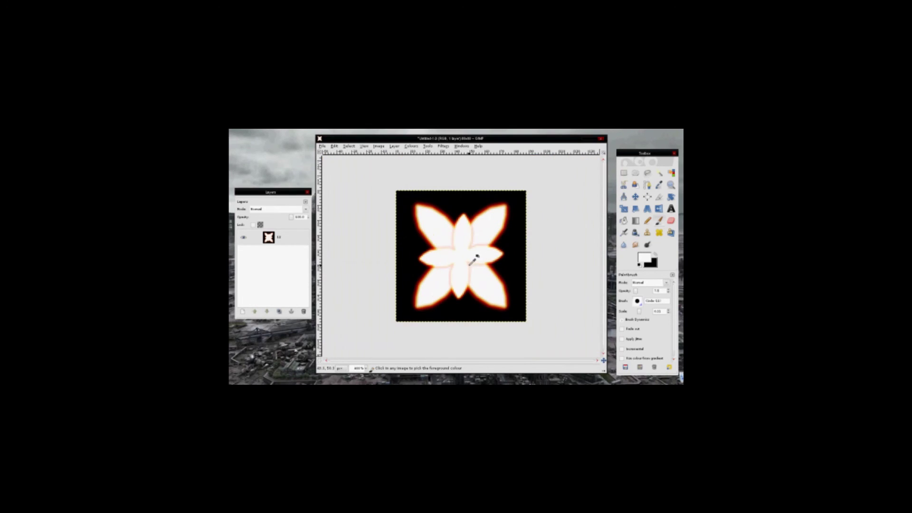
pyautogui.click(379, 146)
pyautogui.moveTo(413, 161)
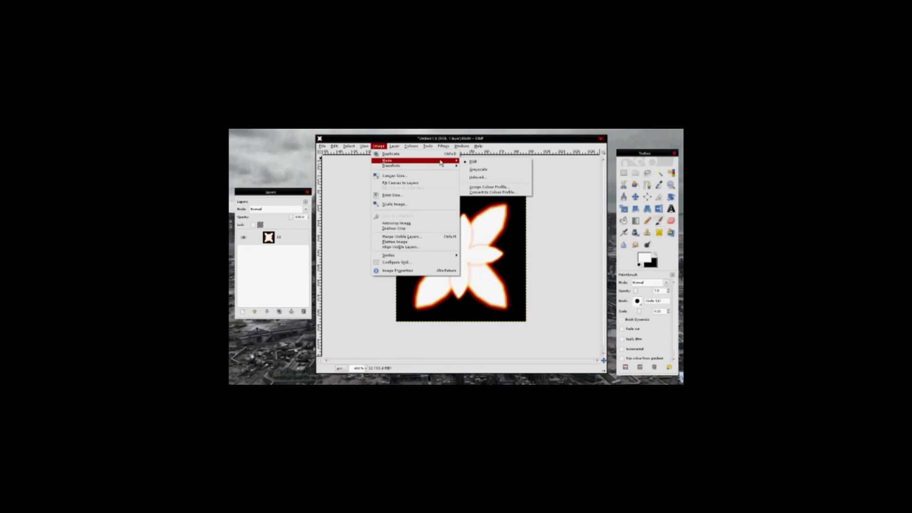
pyautogui.press('Escape')
pyautogui.click(378, 146)
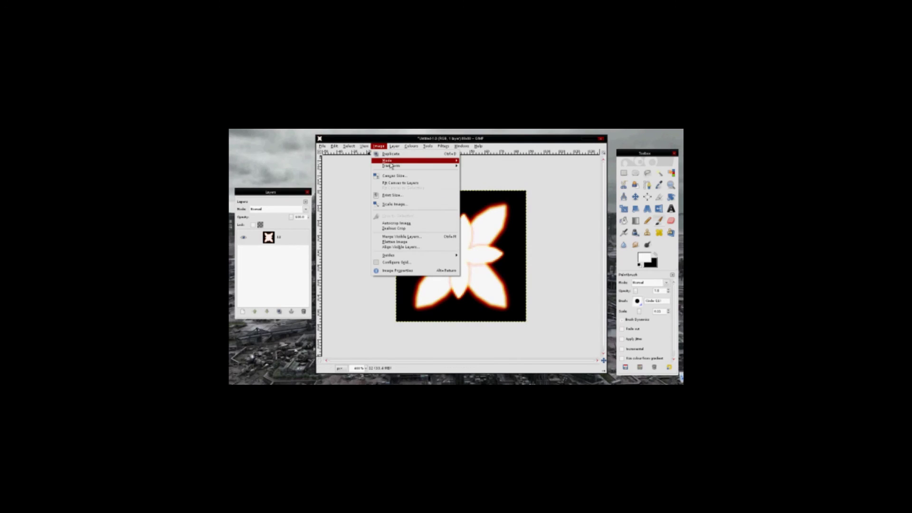
pyautogui.click(475, 175)
pyautogui.click(328, 316)
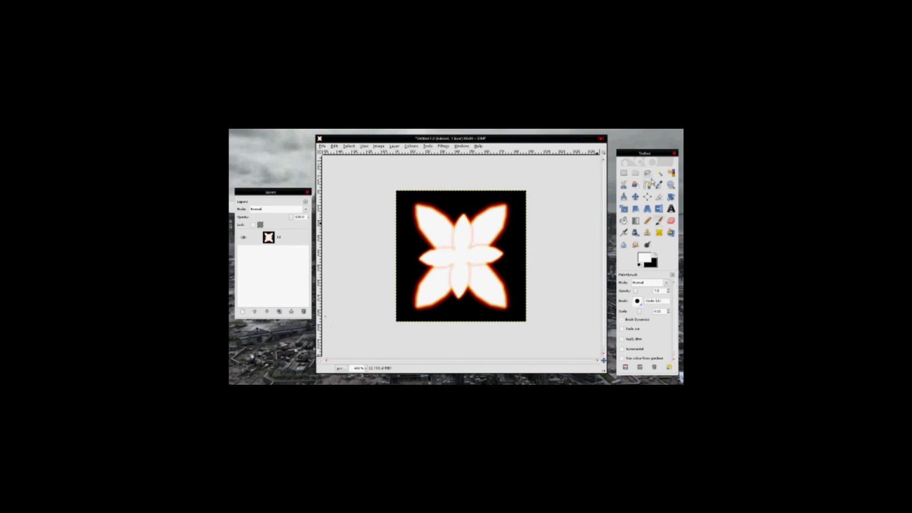
# Step: Check the foreground colour settings and convert the image back to RGB
pyautogui.click(655, 254)
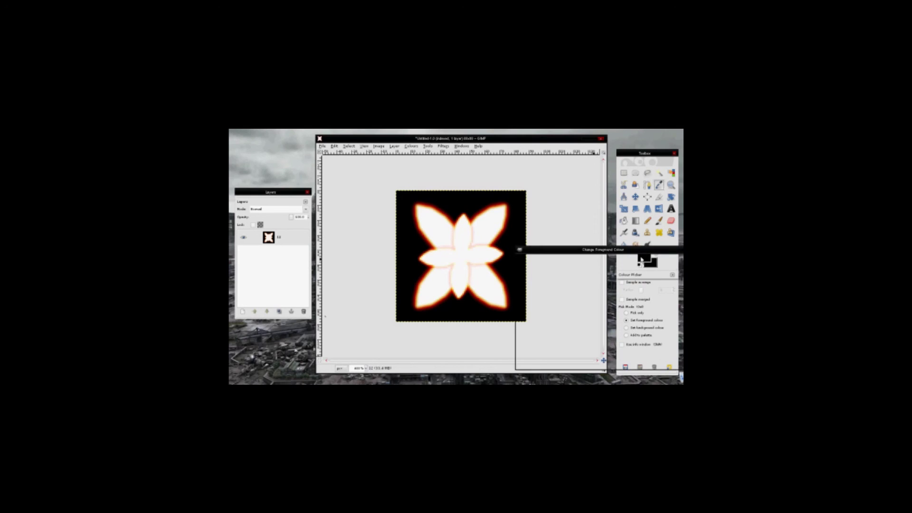
pyautogui.click(639, 360)
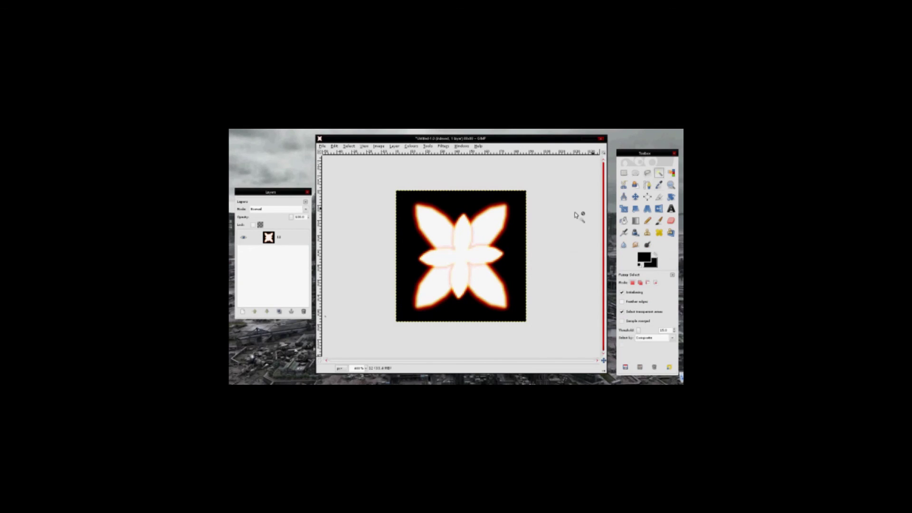
pyautogui.click(378, 145)
pyautogui.click(467, 164)
# Step: Select the black area by colour and set a black Paintbrush at scale 10
pyautogui.hotkey('shift', 'o')
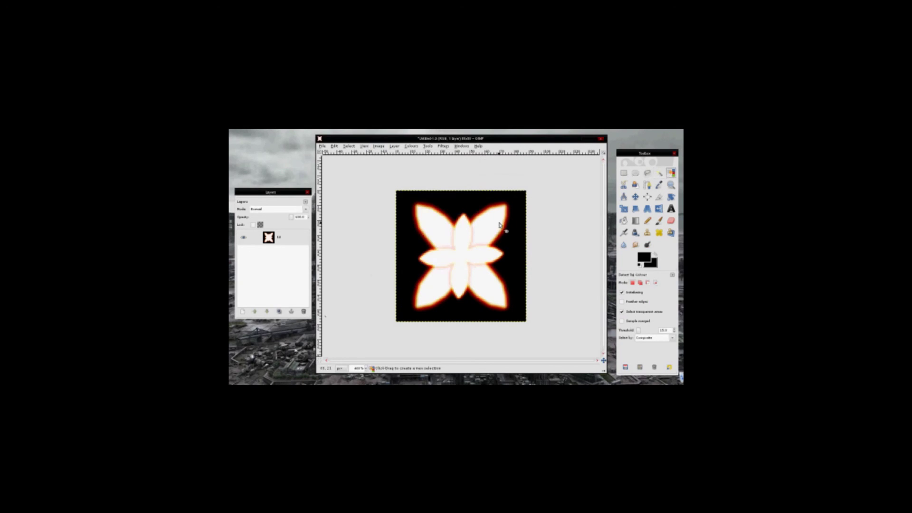
pyautogui.click(502, 228)
pyautogui.press('p')
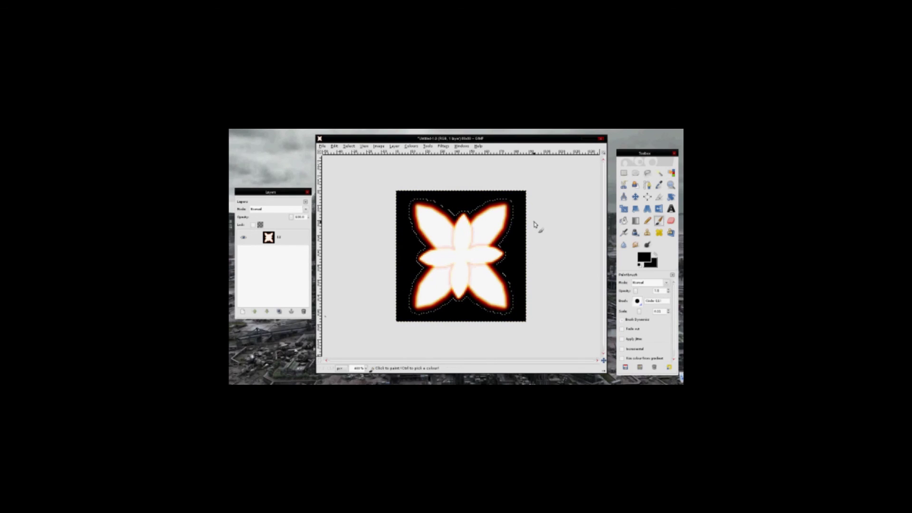
pyautogui.click(644, 258)
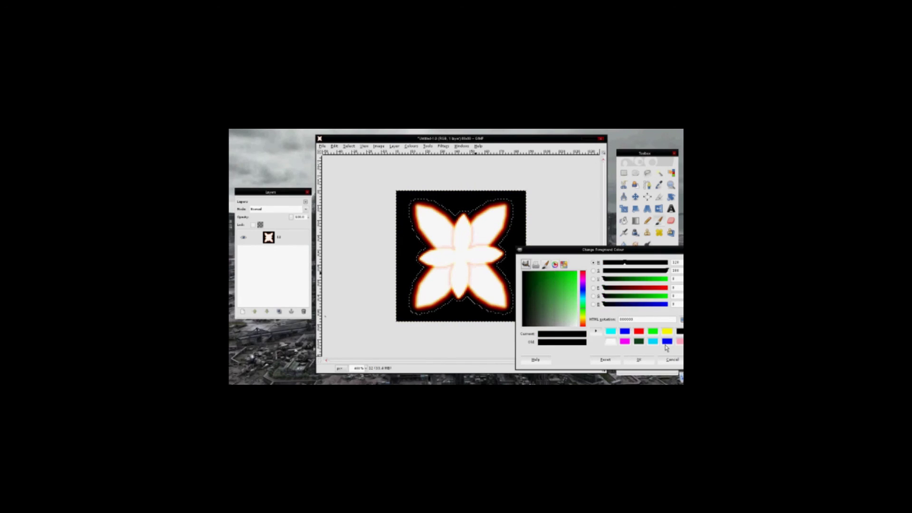
pyautogui.click(639, 360)
pyautogui.moveTo(639, 313); pyautogui.dragTo(670, 313)
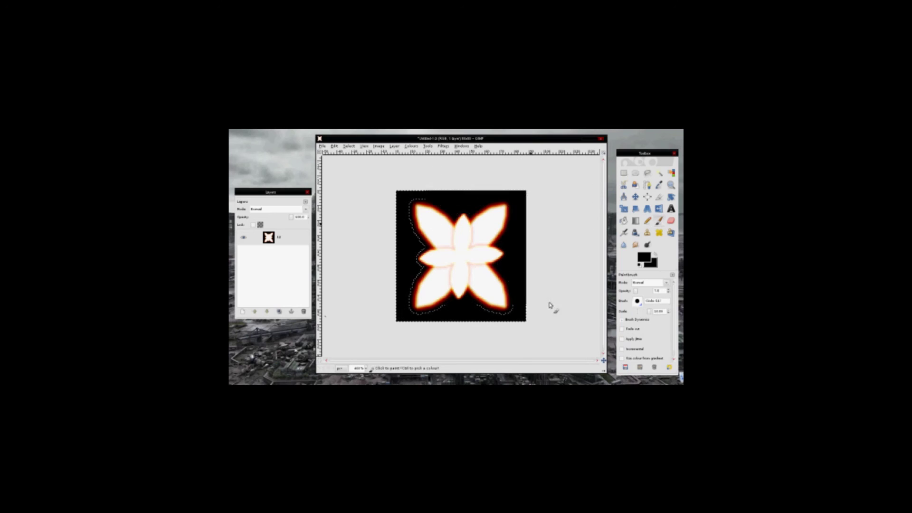
# Step: Switch to Fuzzy Select and clear the selection around the flower
pyautogui.click(659, 172)
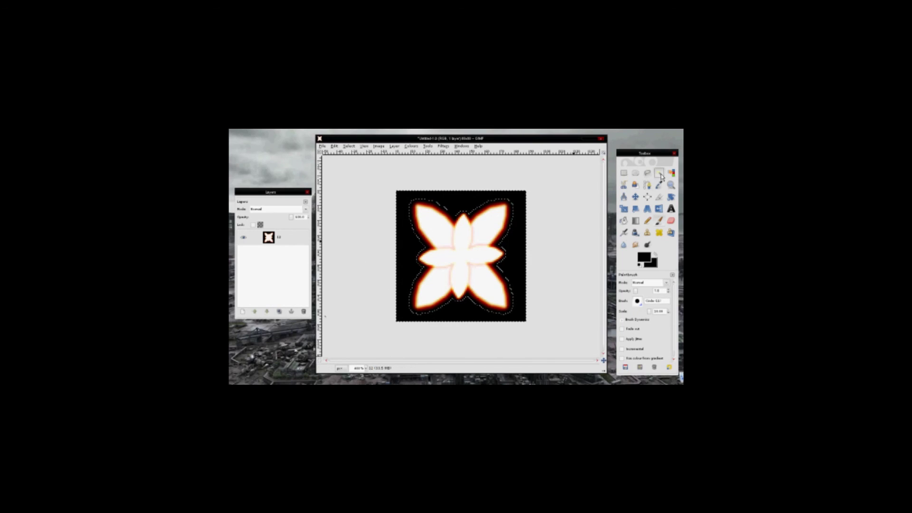
pyautogui.click(562, 218)
pyautogui.click(322, 146)
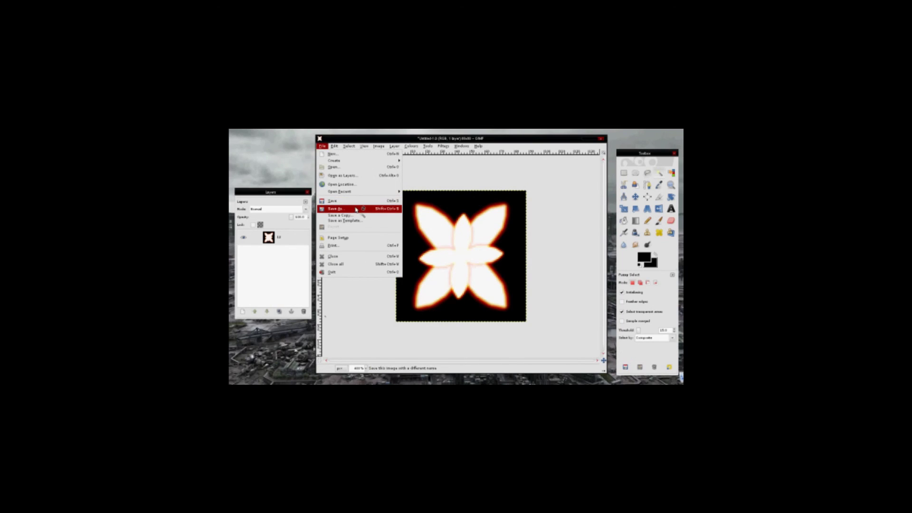
# Step: Save the icon as a BMP file named 'Puzzle11', confirming the export
pyautogui.click(357, 209)
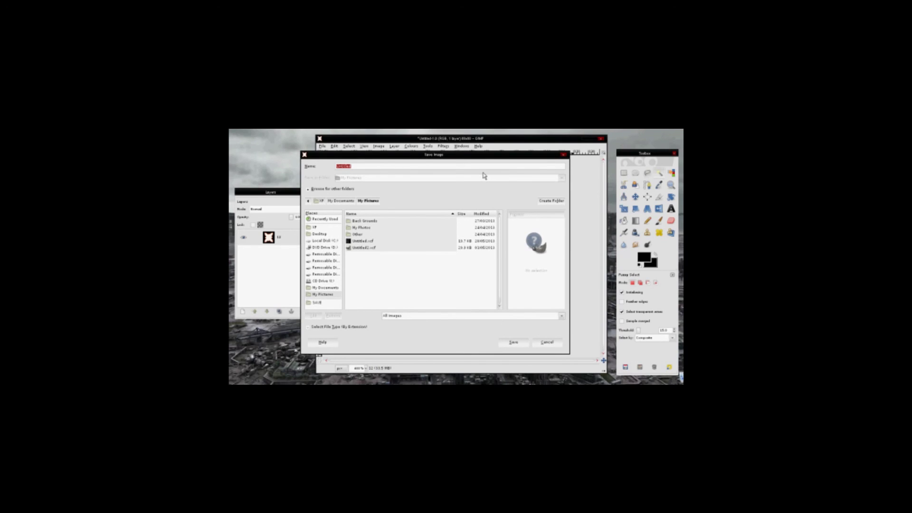
pyautogui.write('Puzzle11')
pyautogui.press('Return')
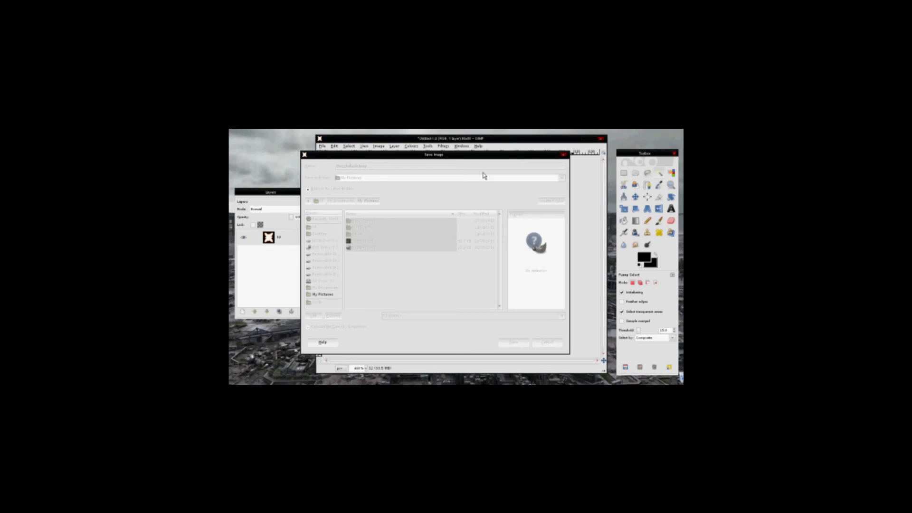
pyautogui.press('Return')
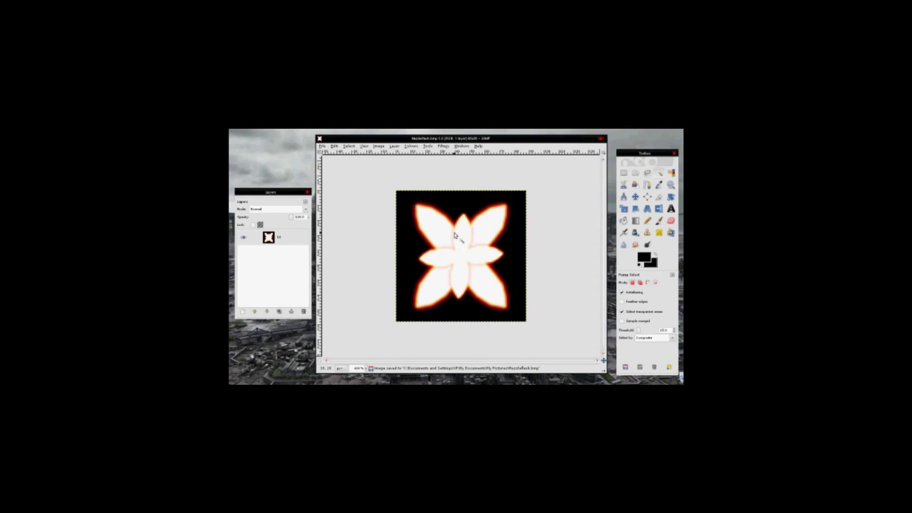